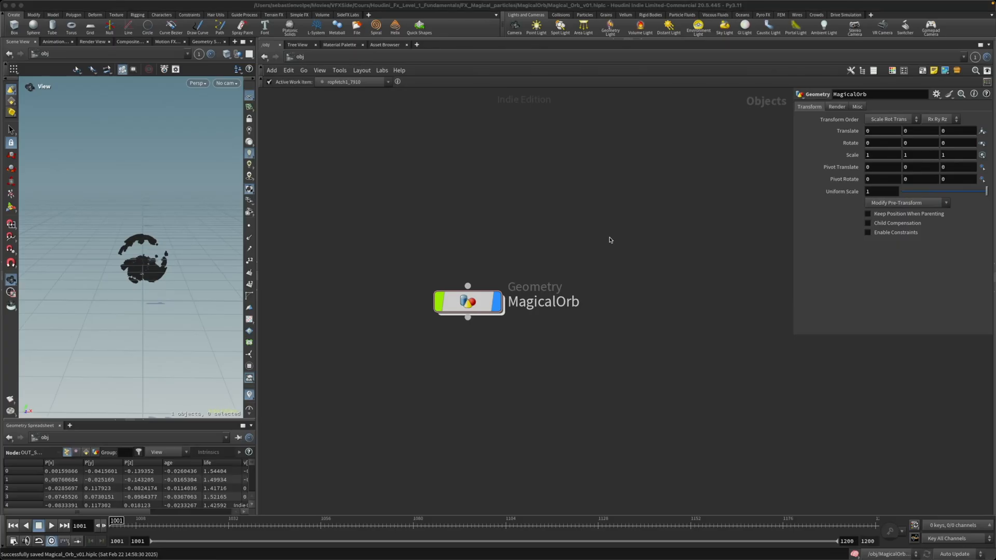
# Step: Open the MagicalOrb geometry network and enter the topnet1 network in its Layer 1 section
pyautogui.doubleClick(463, 299)
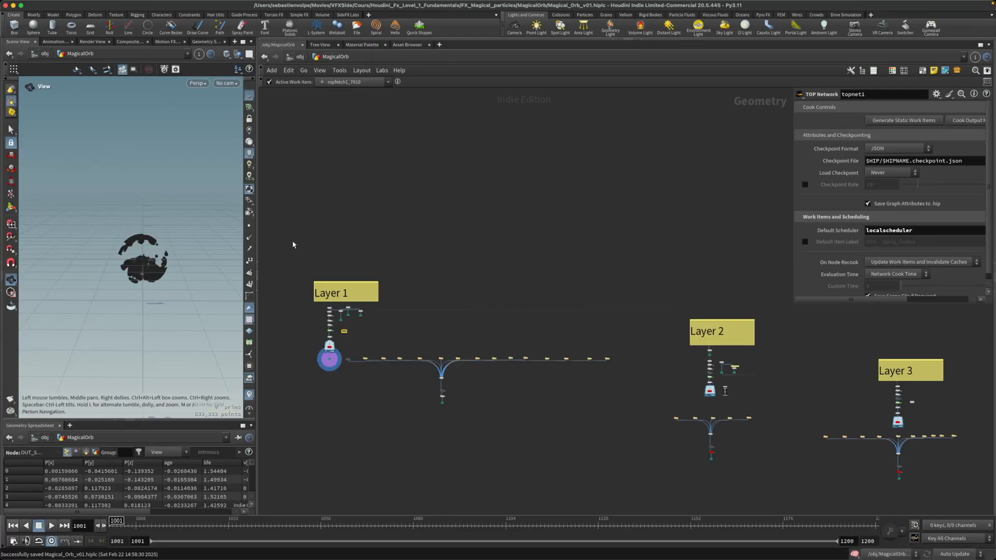
pyautogui.moveTo(288, 240); pyautogui.dragTo(637, 430)
pyautogui.click(383, 264)
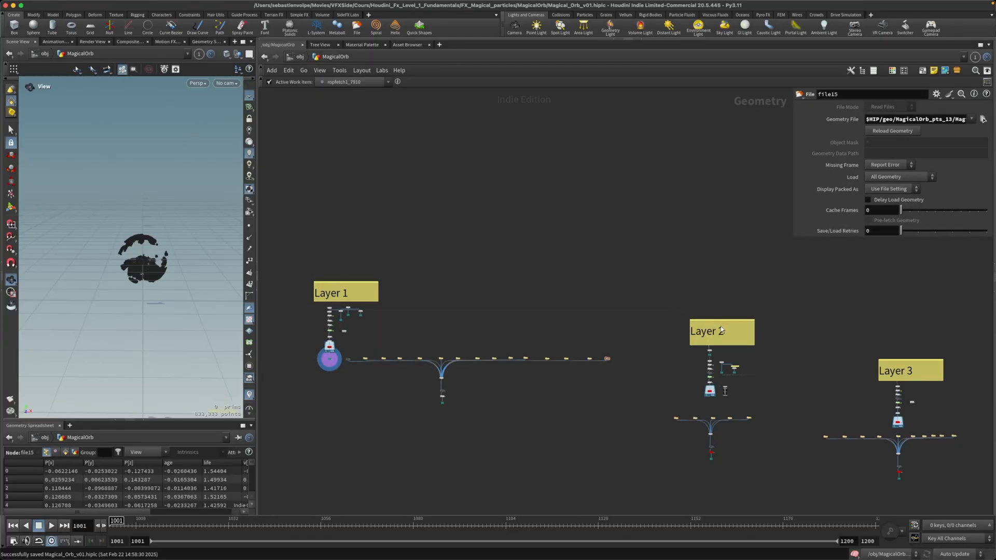
pyautogui.moveTo(287, 279); pyautogui.dragTo(384, 384)
pyautogui.click(761, 363)
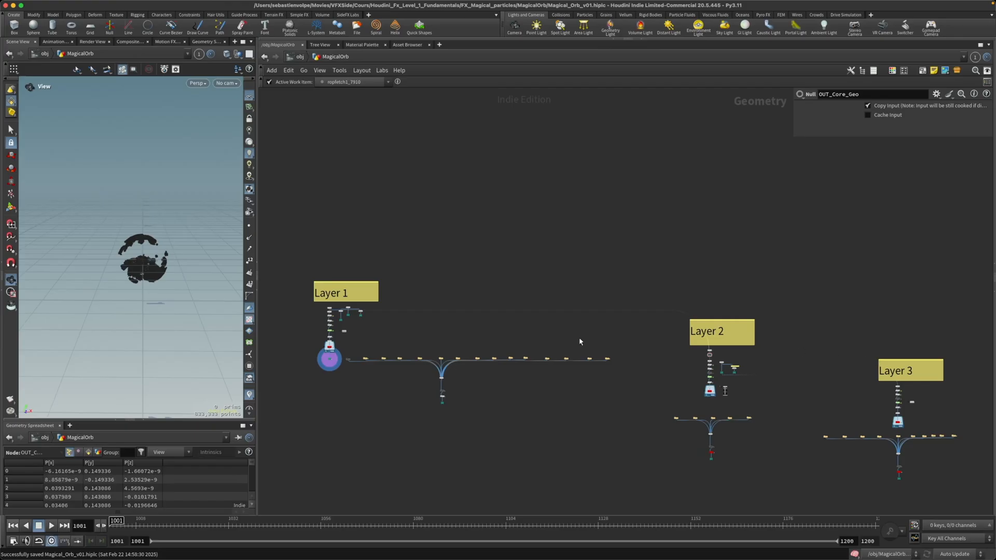
pyautogui.scroll(5, 367, 334)
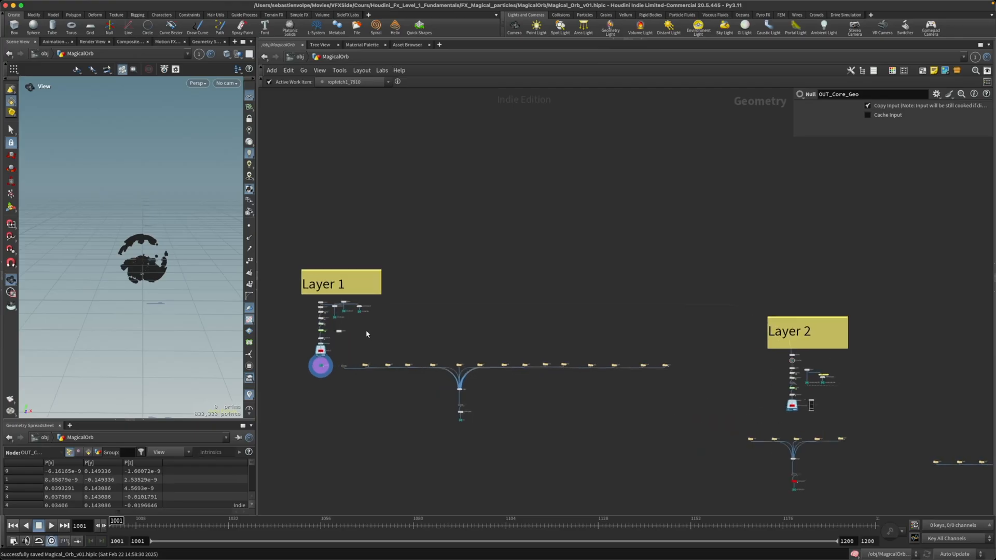
pyautogui.scroll(6, 483, 346)
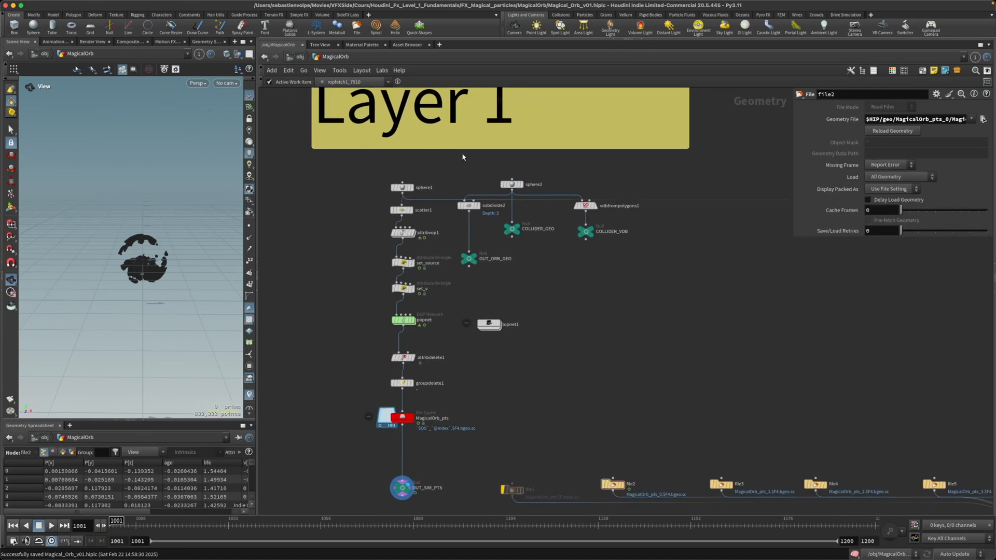
pyautogui.scroll(5, 501, 340)
pyautogui.doubleClick(485, 313)
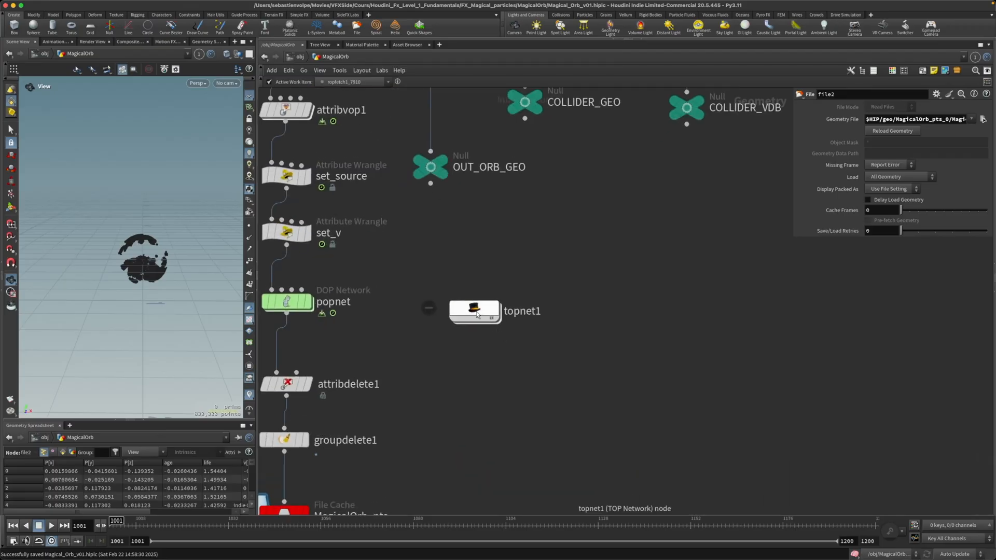
# Step: Try a Wedge Count of 10 on the wedge1 node, then return it to 3
pyautogui.scroll(6, 540, 301)
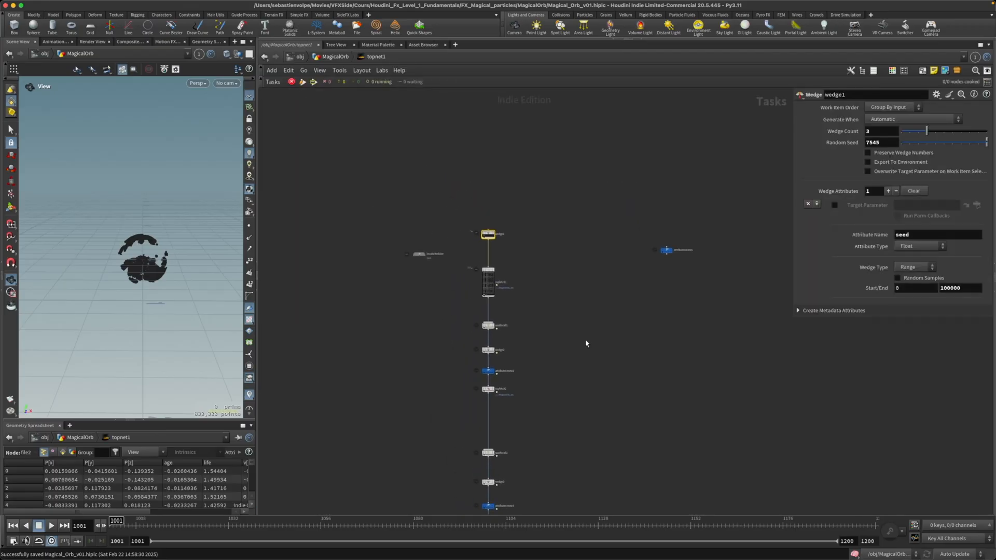
pyautogui.scroll(5, 543, 304)
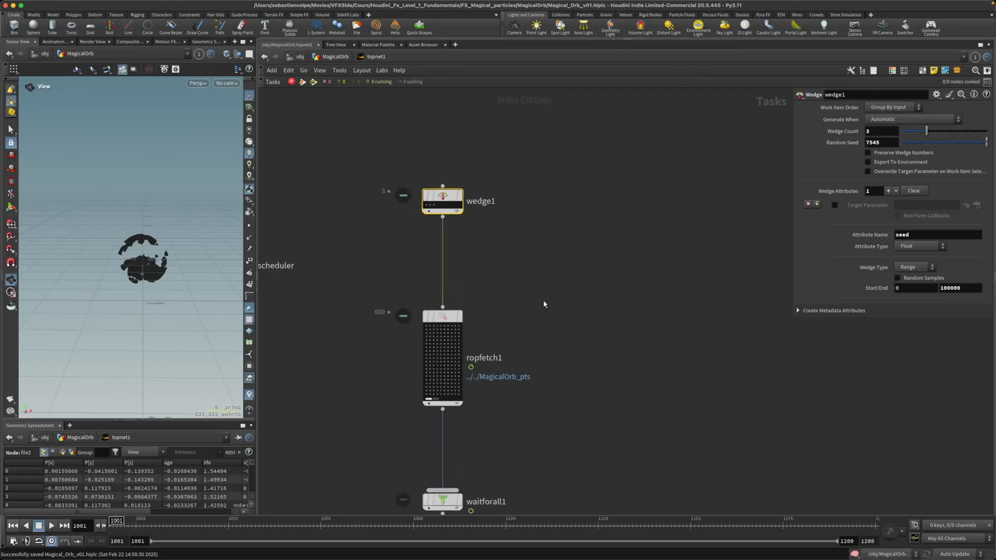
pyautogui.moveTo(543, 304); pyautogui.dragTo(652, 305, button='middle')
pyautogui.scroll(-2, 650, 300)
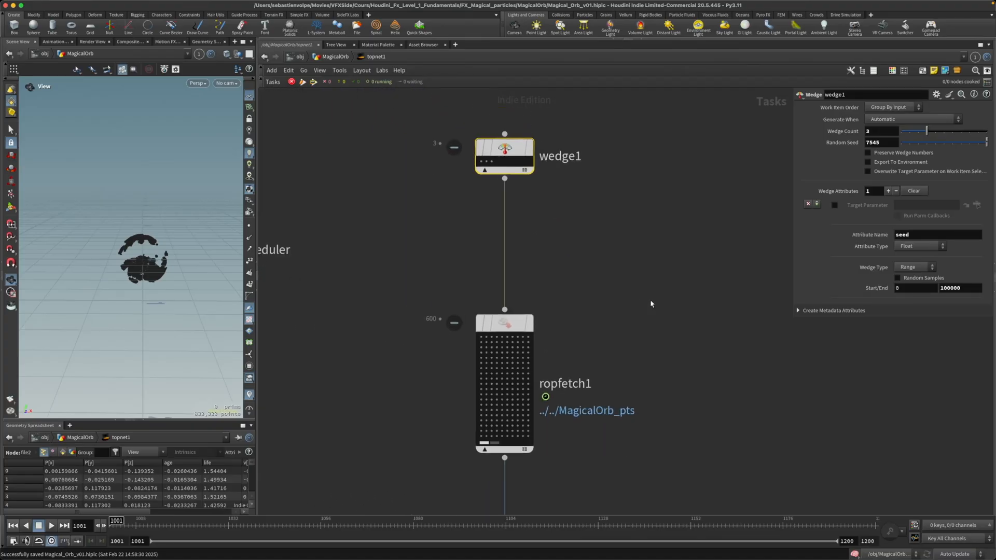
pyautogui.moveTo(515, 345); pyautogui.dragTo(517, 299)
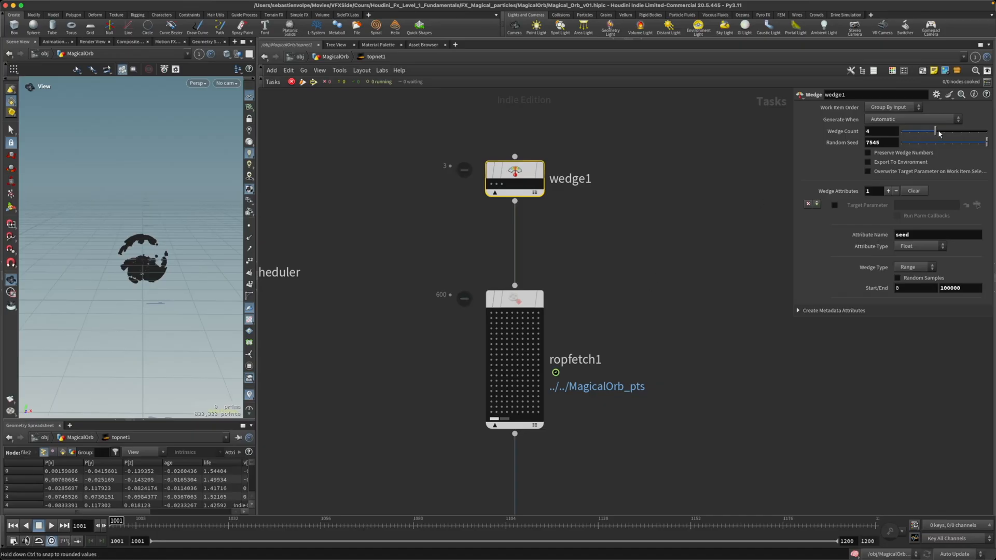
pyautogui.moveTo(927, 131); pyautogui.dragTo(987, 131)
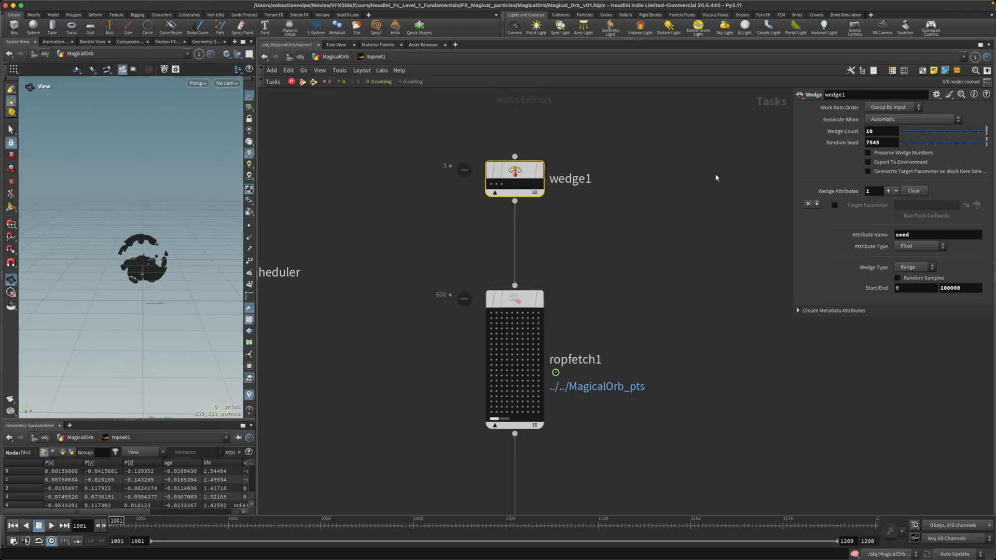
pyautogui.moveTo(985, 132); pyautogui.dragTo(927, 132)
pyautogui.moveTo(515, 174)
pyautogui.mouseDown()
pyautogui.moveTo(515, 152)
pyautogui.moveTo(515, 166)
pyautogui.mouseUp()
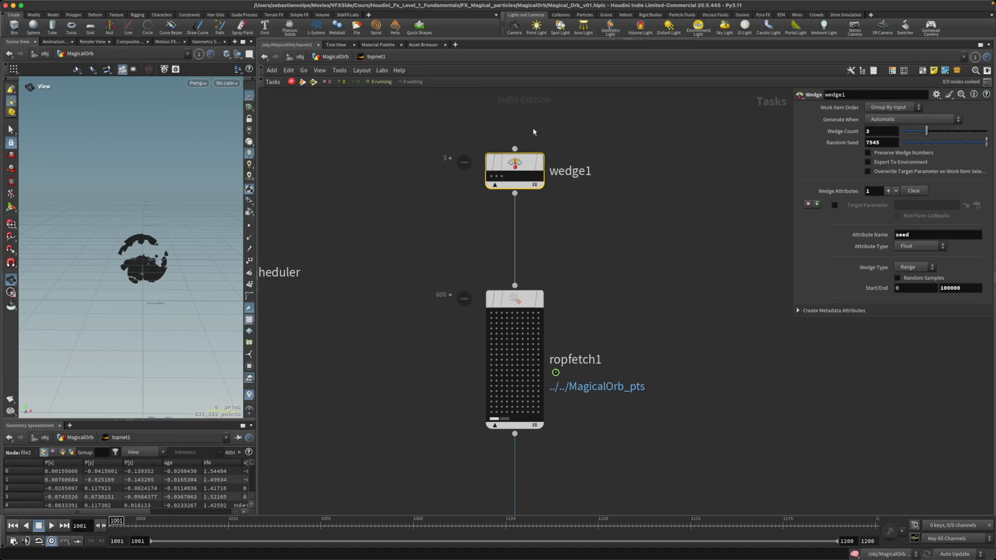
pyautogui.click(329, 57)
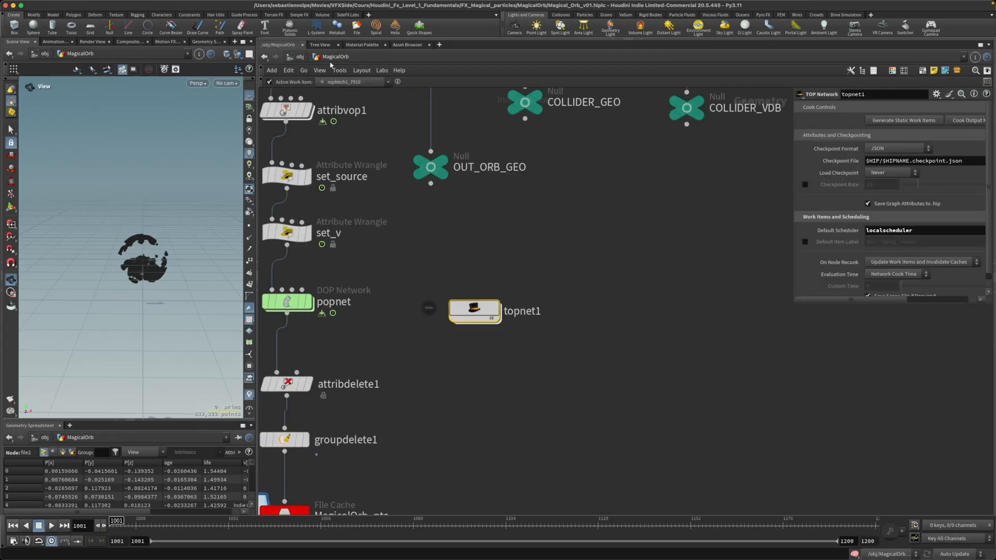
pyautogui.moveTo(512, 373); pyautogui.dragTo(543, 252, button='middle')
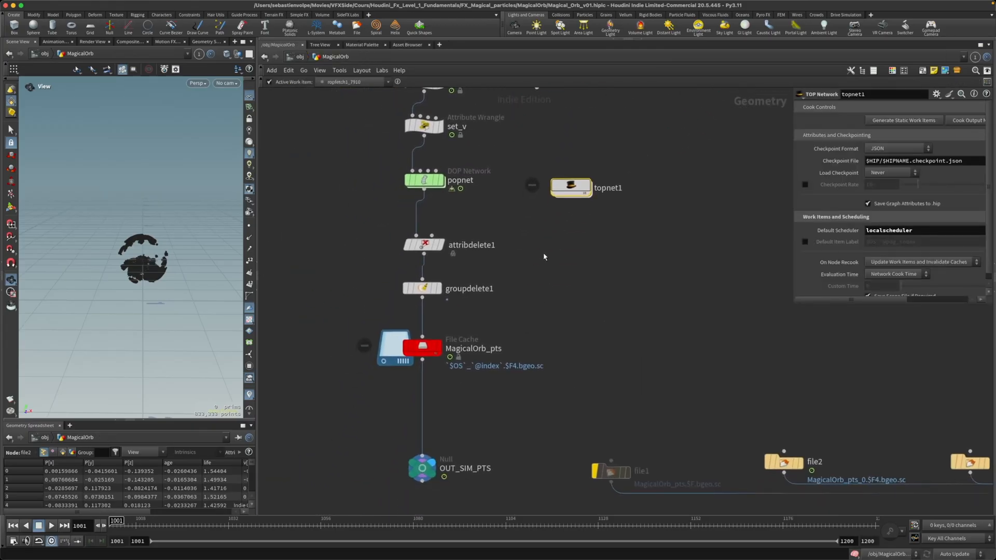
pyautogui.click(404, 332)
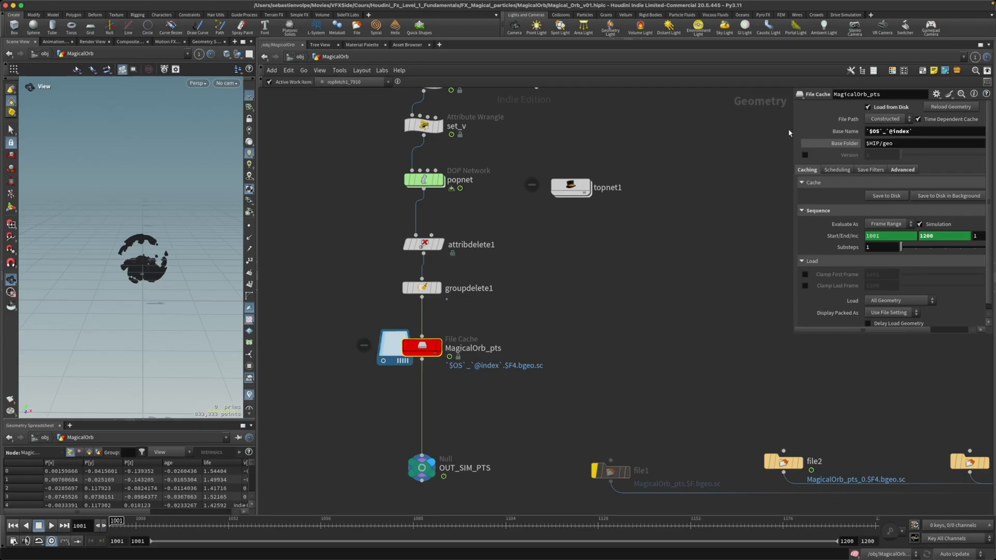
pyautogui.moveTo(790, 133)
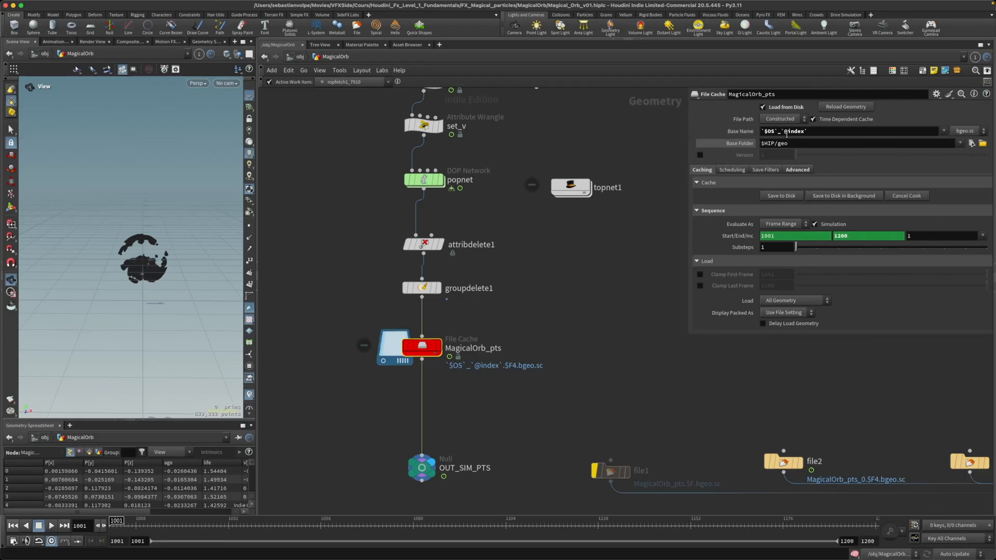
pyautogui.click(823, 131)
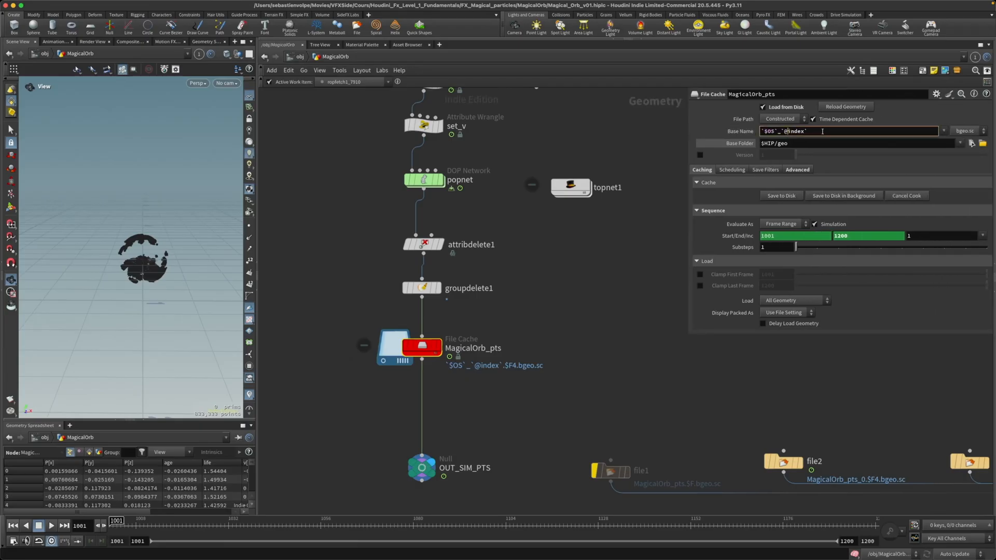
pyautogui.write('wedge')
pyautogui.press('Return')
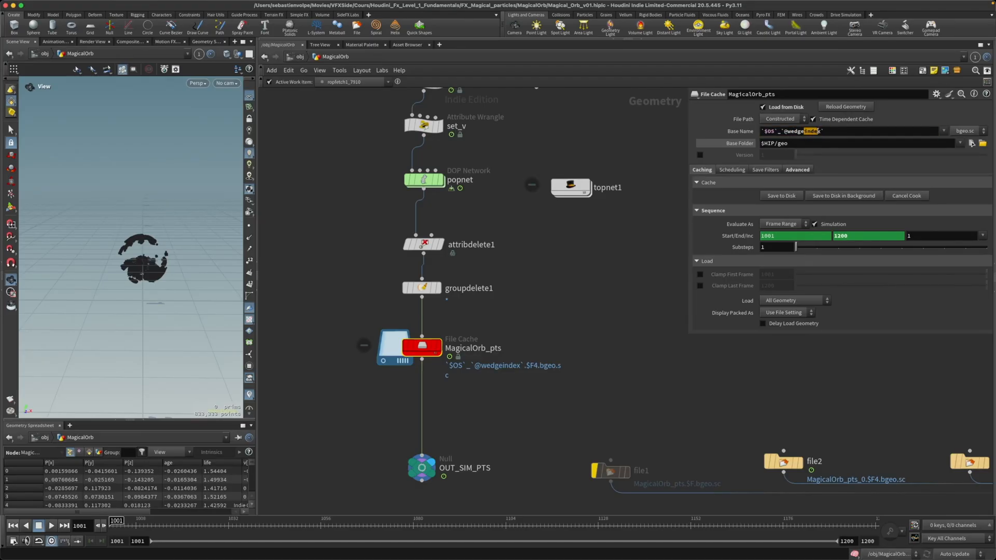
pyautogui.click(818, 131)
pyautogui.moveTo(787, 131); pyautogui.dragTo(804, 131)
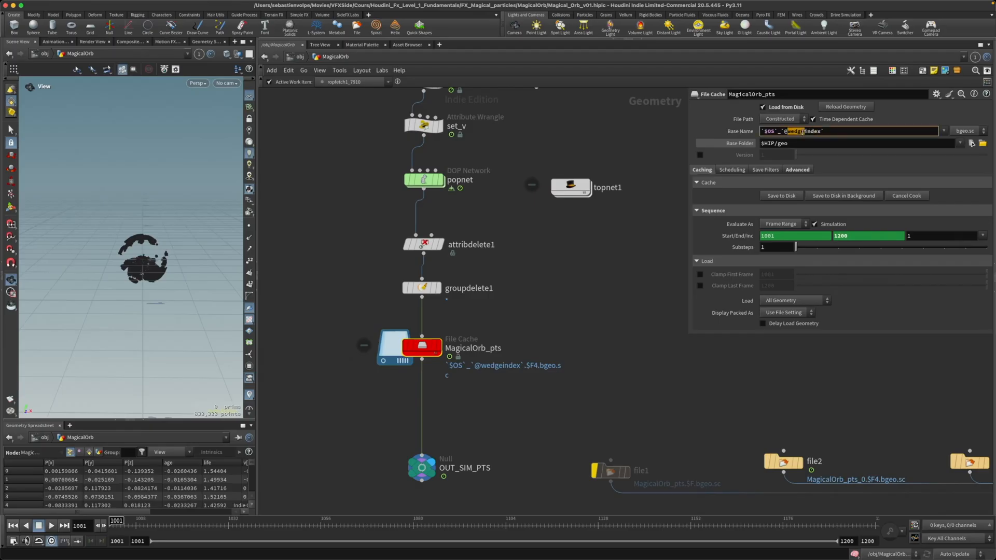
# Step: Split the network editor into two side-by-side panes and open Layer 1's topnet1 in the new one
pyautogui.click(992, 292)
pyautogui.click(992, 291)
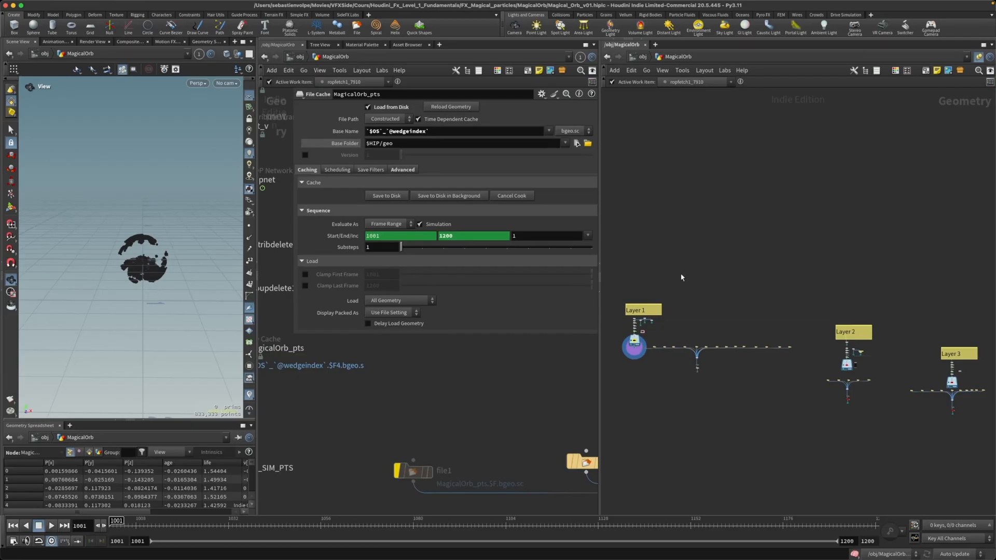
pyautogui.scroll(6, 695, 290)
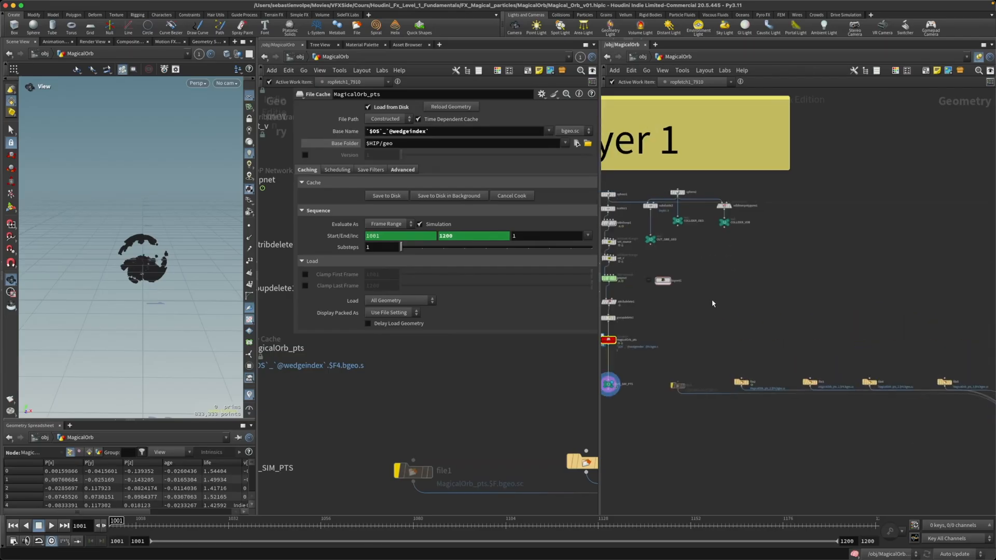
pyautogui.scroll(3, 764, 319)
pyautogui.doubleClick(765, 312)
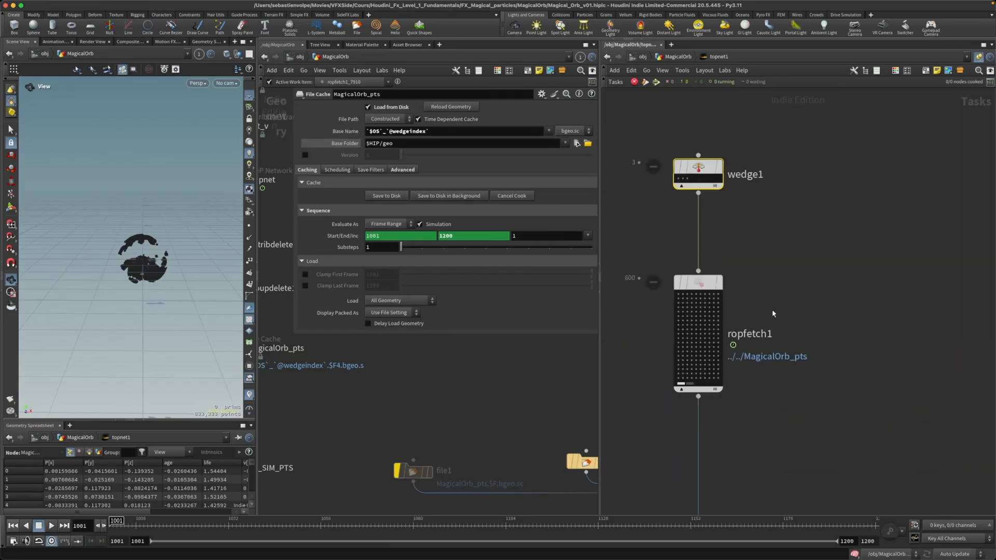
pyautogui.moveTo(767, 261); pyautogui.dragTo(793, 320, button='middle')
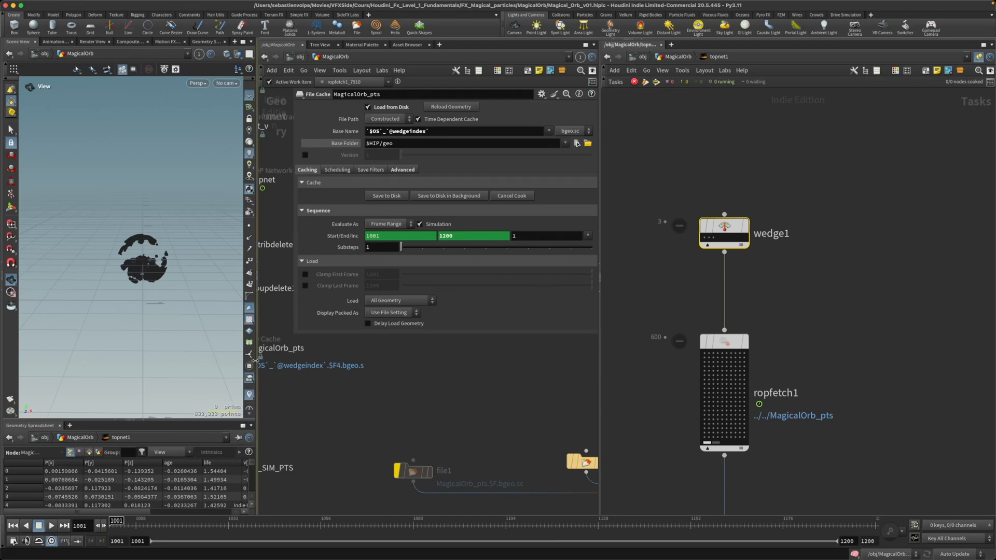
# Step: Narrow the scene view to give the network editors more room, and select the MagicalOrb_pts file cache
pyautogui.moveTo(257, 409); pyautogui.dragTo(174, 408)
pyautogui.moveTo(333, 430); pyautogui.dragTo(315, 445, button='middle')
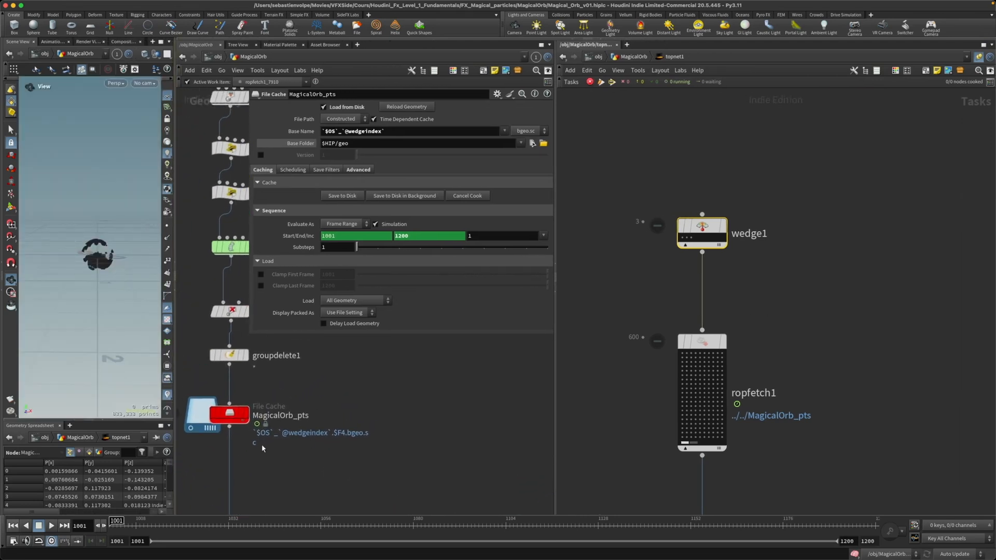
pyautogui.click(229, 414)
pyautogui.moveTo(387, 405); pyautogui.dragTo(362, 393, button='middle')
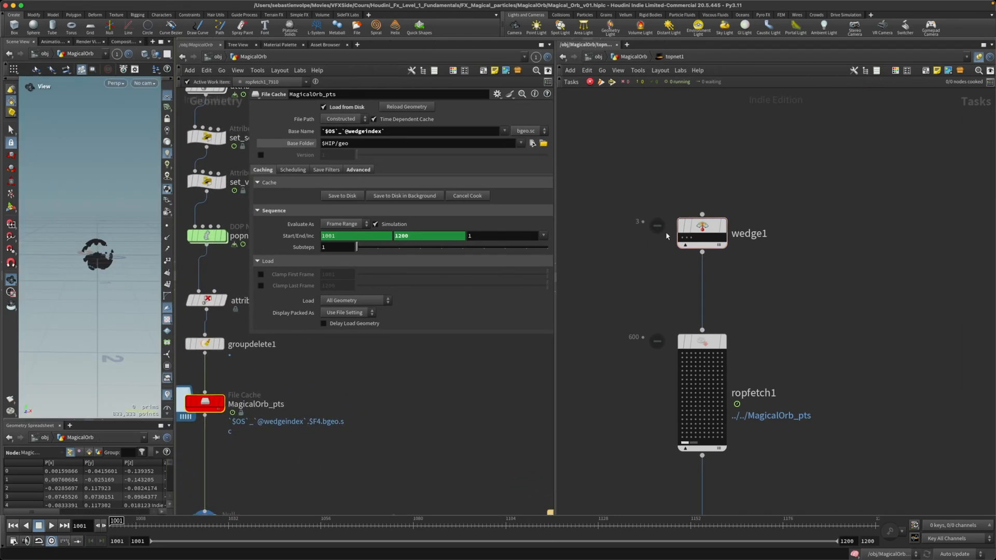
# Step: Open the info of wedge1's first work item and examine its wedge attributes
pyautogui.click(684, 237)
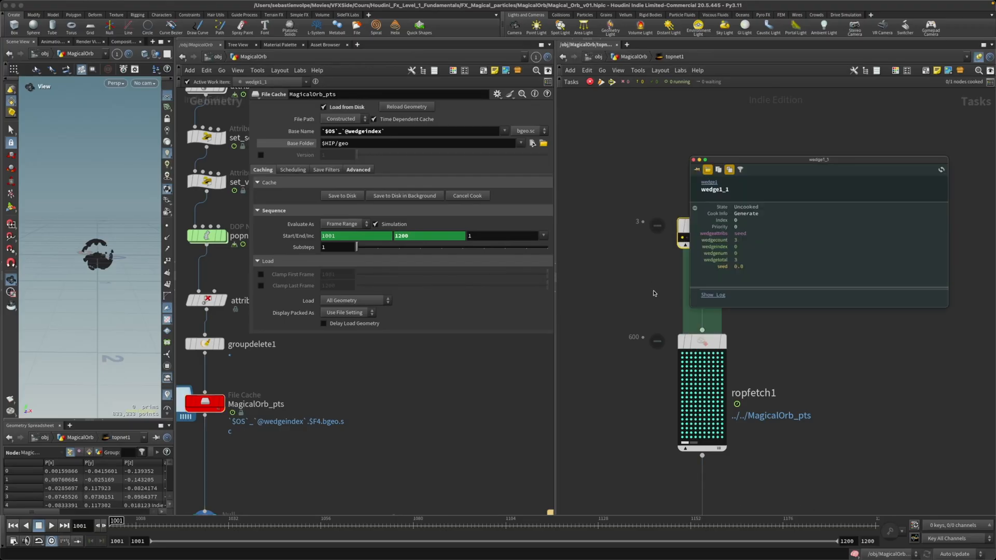
pyautogui.moveTo(653, 293); pyautogui.dragTo(601, 302, button='middle')
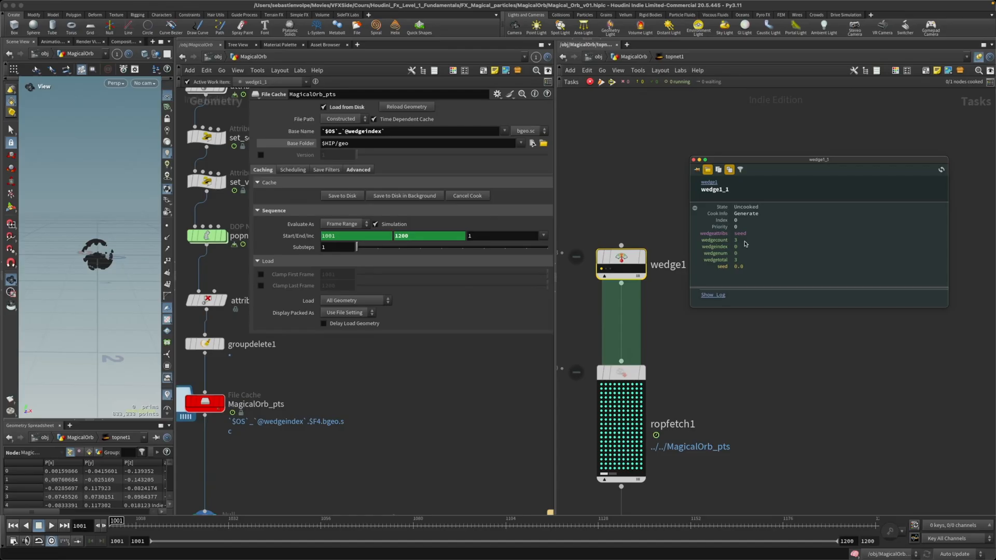
pyautogui.click(749, 344)
# Step: Generate the work items of the wedge2 node below waitforall1
pyautogui.scroll(-2, 745, 389)
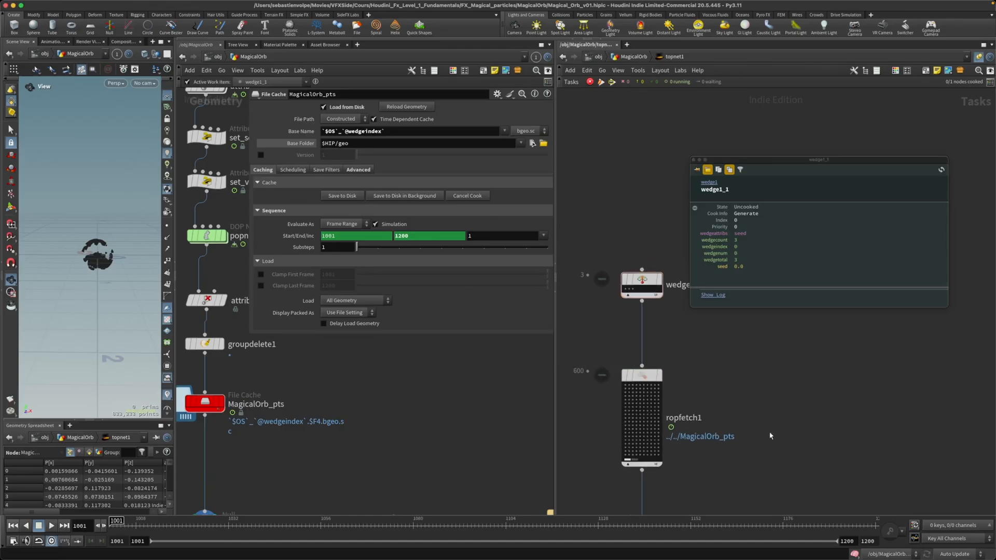
pyautogui.moveTo(769, 435); pyautogui.dragTo(763, 376, button='middle')
pyautogui.moveTo(760, 424); pyautogui.dragTo(746, 382, button='middle')
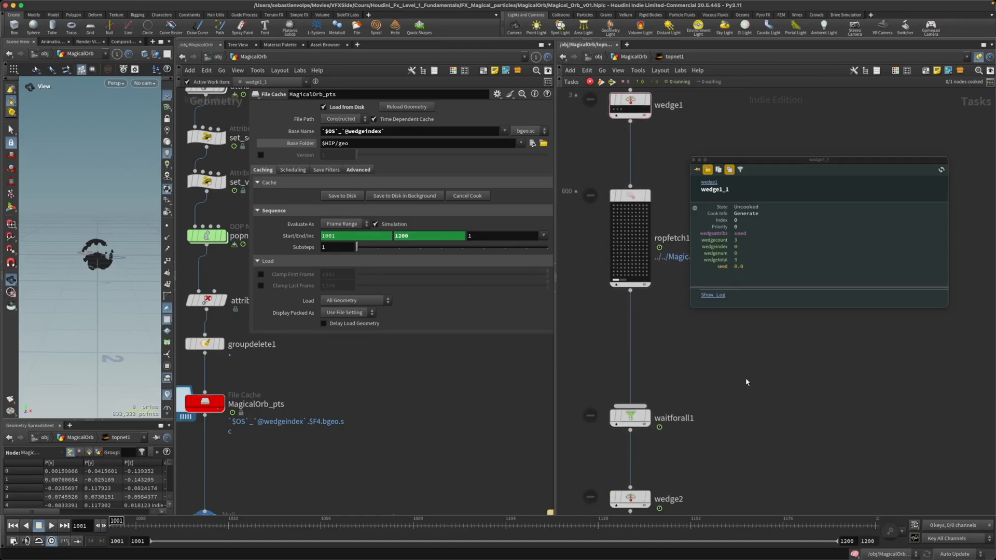
pyautogui.moveTo(665, 407); pyautogui.dragTo(641, 418)
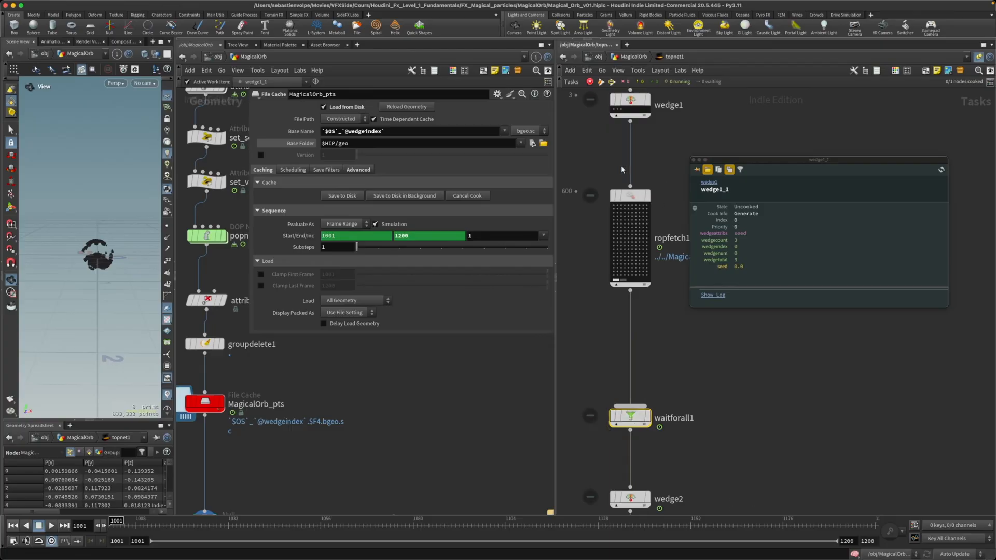
pyautogui.moveTo(714, 480); pyautogui.dragTo(695, 421, button='middle')
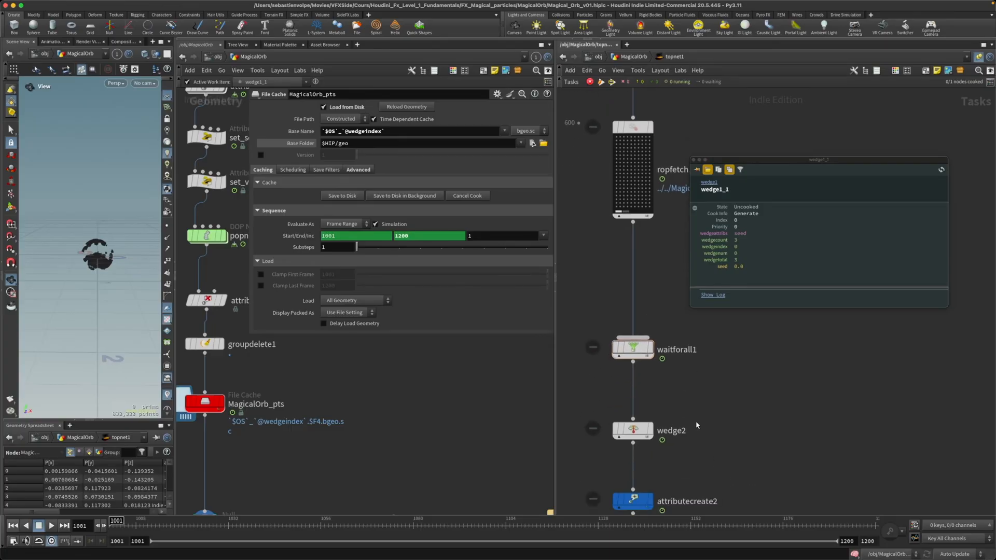
pyautogui.rightClick(633, 434)
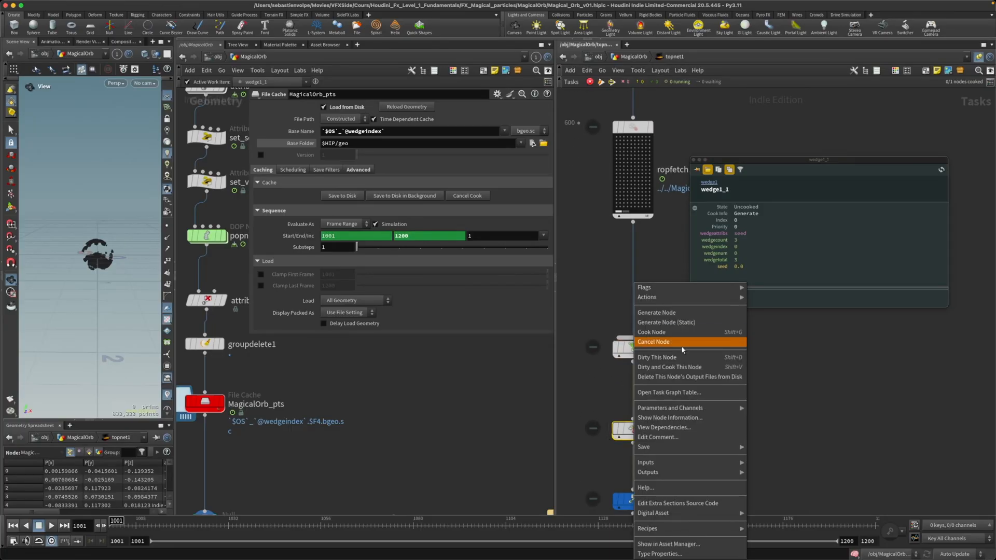
pyautogui.click(662, 313)
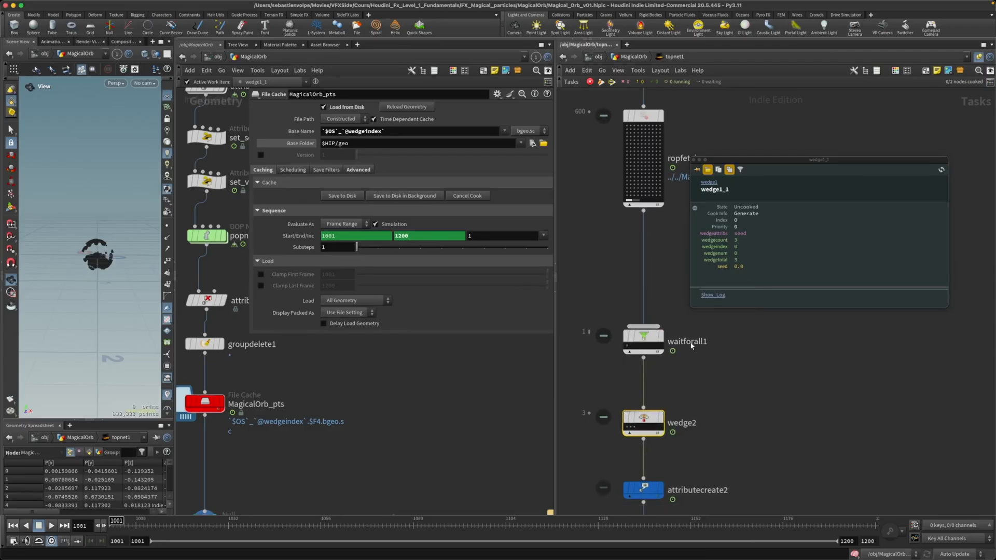
# Step: Display the wedge2 node's parameters in the topnet1 editor
pyautogui.moveTo(639, 425)
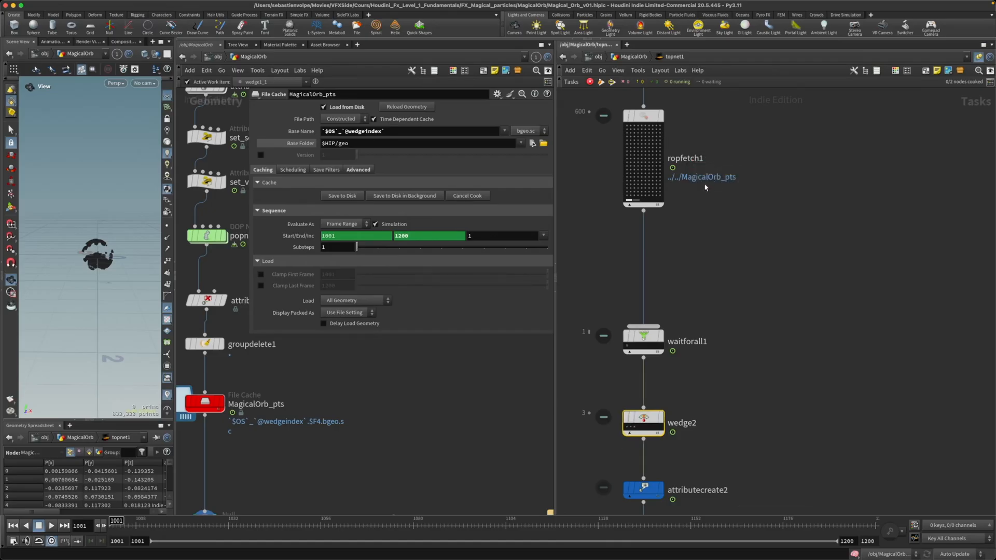
pyautogui.press('p')
pyautogui.click(644, 415)
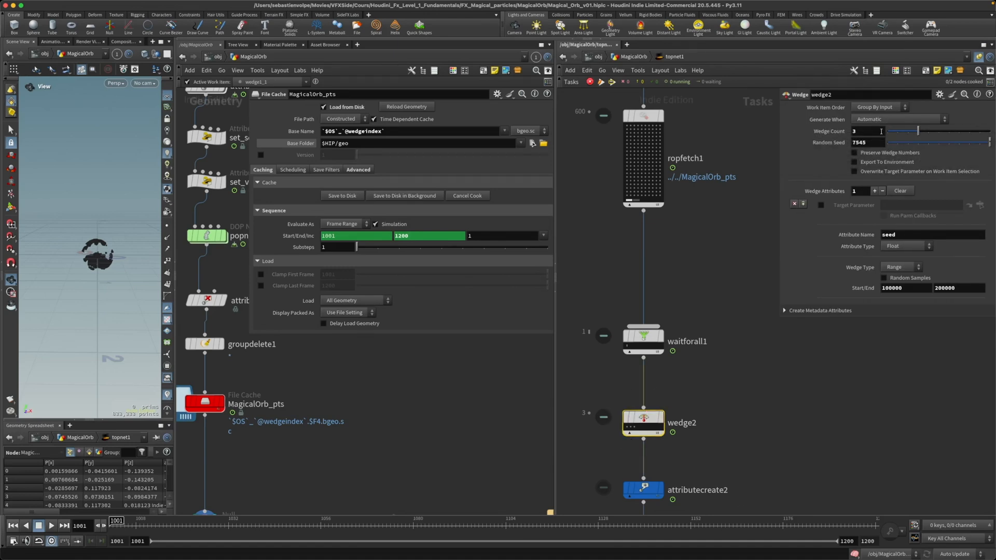
# Step: Open the info of wedge2's first work item, examine its index and wedge attributes, and close the info window
pyautogui.click(627, 427)
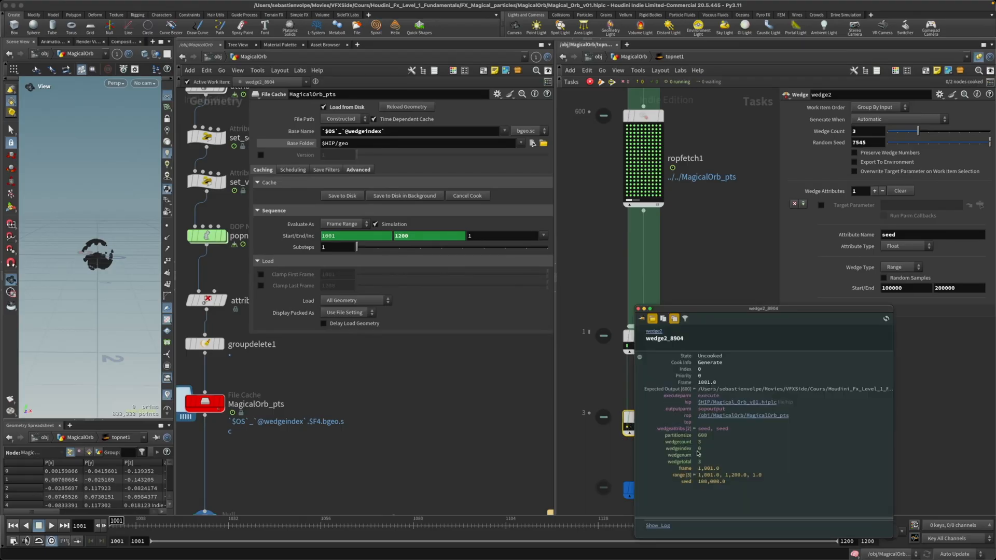
pyautogui.moveTo(756, 310); pyautogui.dragTo(850, 306)
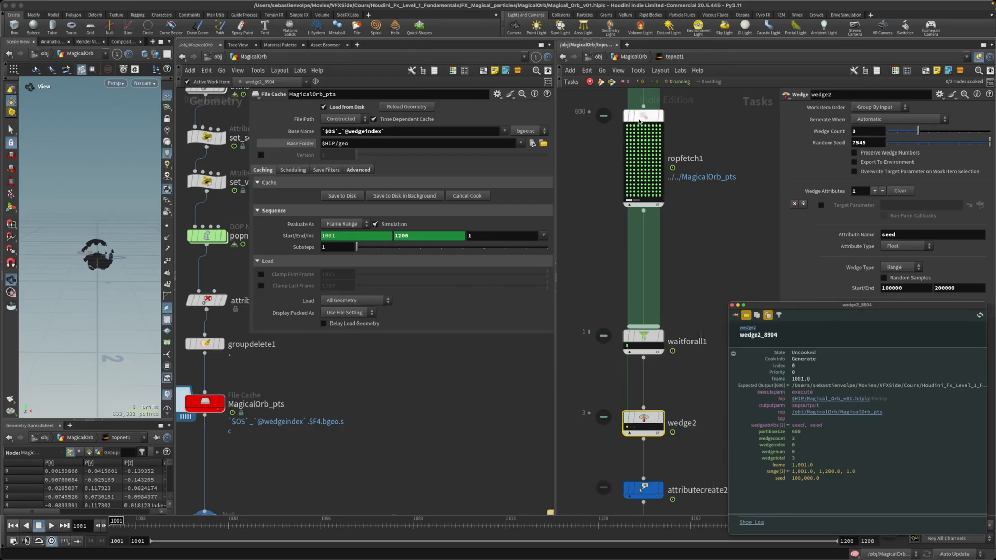
pyautogui.moveTo(643, 120)
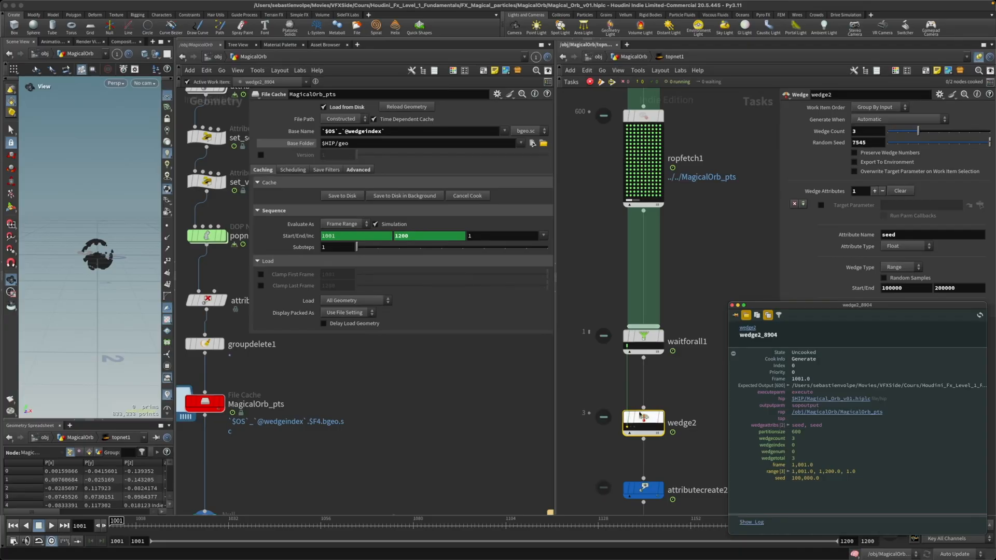
pyautogui.moveTo(644, 420)
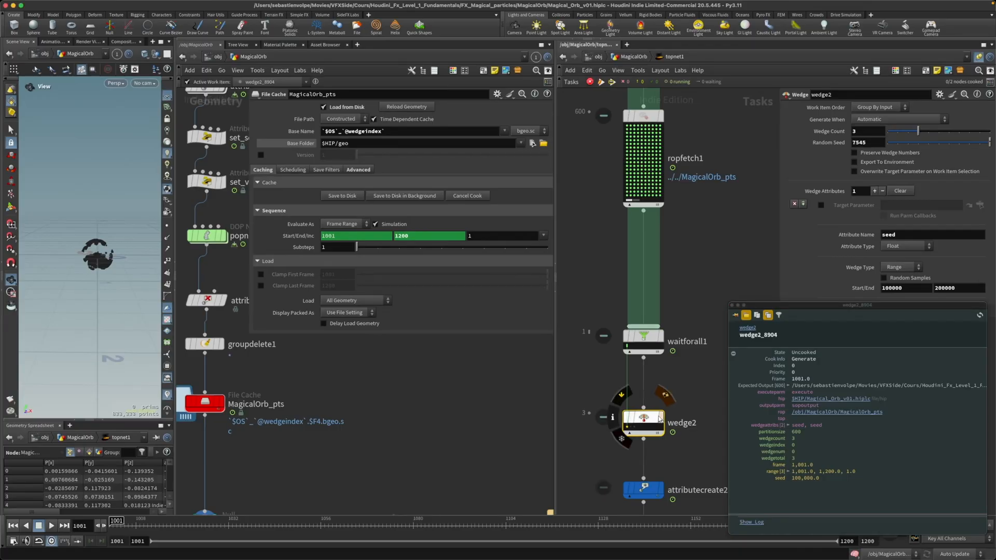
pyautogui.click(732, 305)
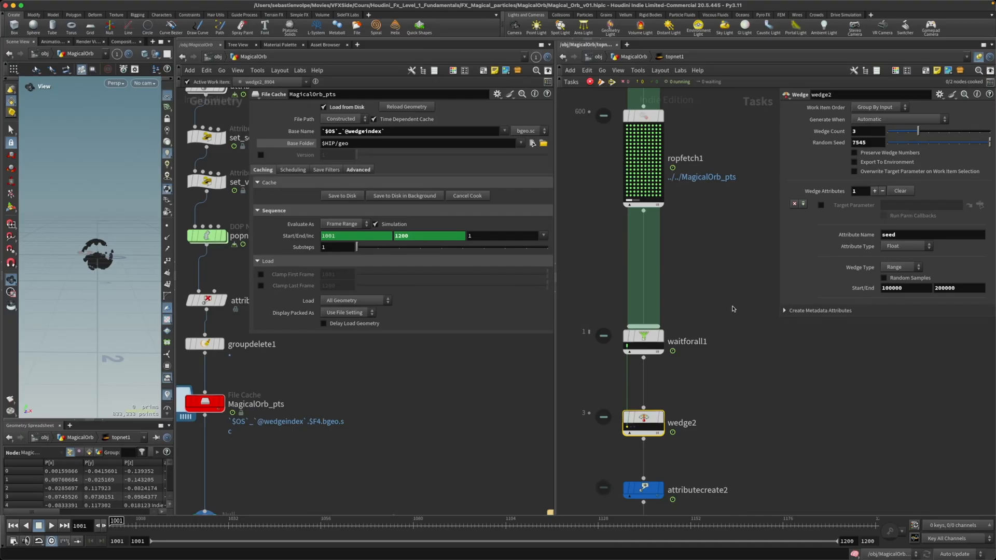
# Step: Insert the loose attributecreate1 node into the wire between wedge1 and ropfetch1 and align it with the chain
pyautogui.press('h')
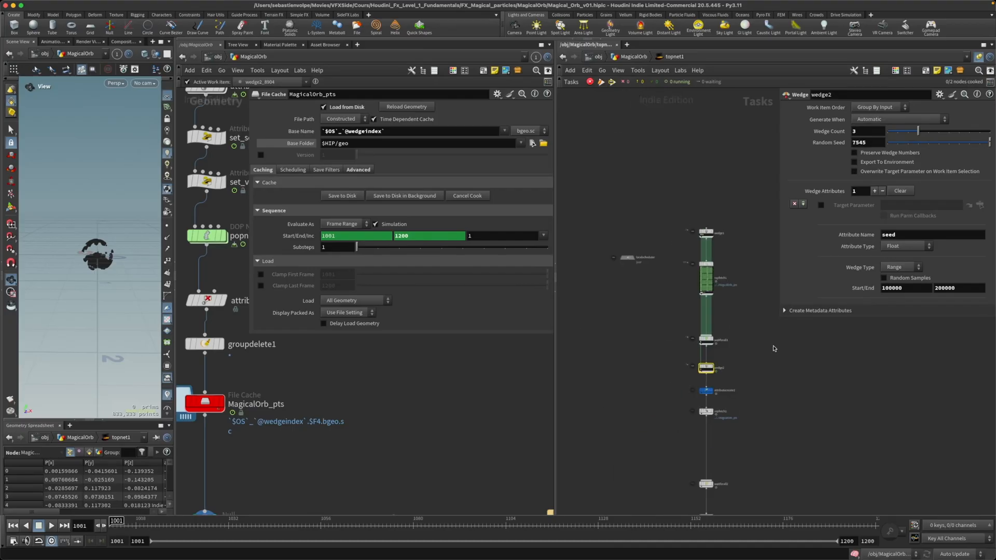
pyautogui.moveTo(774, 346); pyautogui.dragTo(727, 385, button='middle')
pyautogui.click(657, 430)
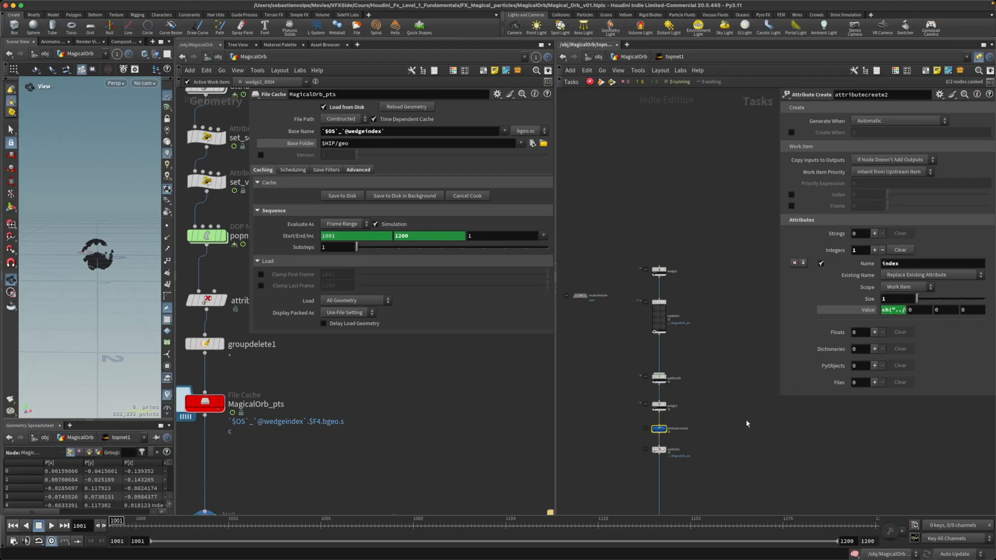
pyautogui.moveTo(779, 396); pyautogui.dragTo(768, 221)
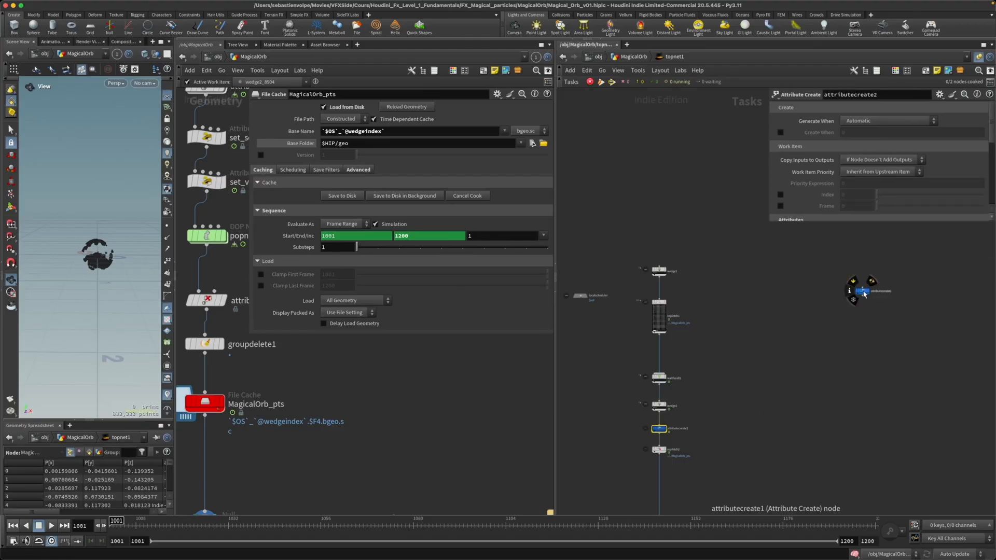
pyautogui.moveTo(864, 294); pyautogui.dragTo(659, 292)
pyautogui.moveTo(695, 304); pyautogui.dragTo(724, 314, button='middle')
pyautogui.scroll(3, 698, 320)
pyautogui.moveTo(688, 313); pyautogui.dragTo(688, 332)
pyautogui.moveTo(685, 291); pyautogui.dragTo(687, 295)
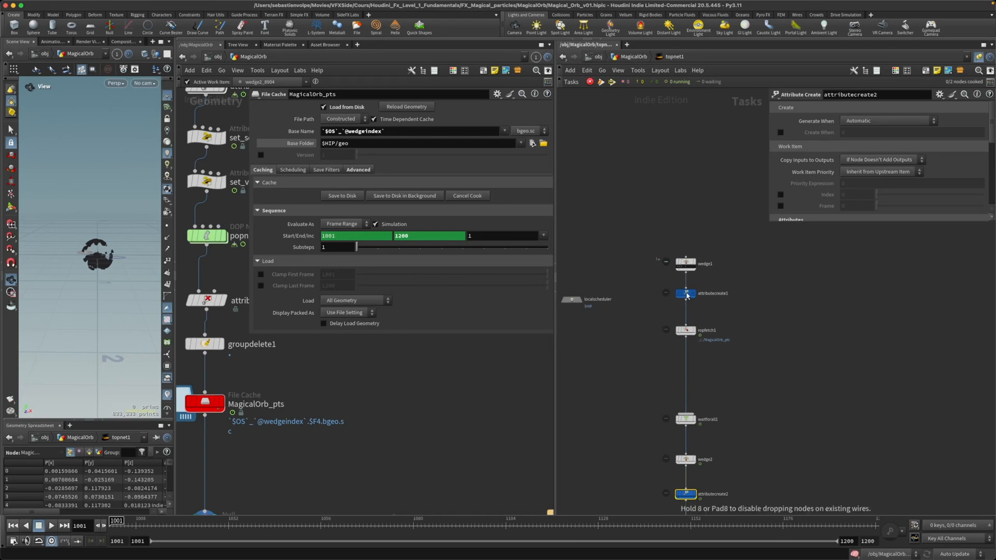
# Step: Show attributecreate1's parameters down to its Attributes section and highlight the integer attribute name index
pyautogui.click(686, 294)
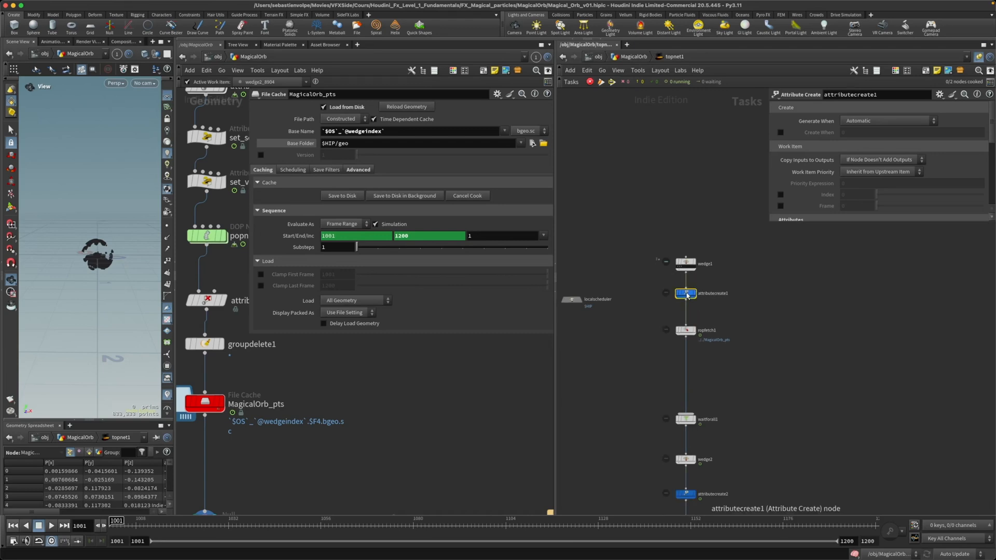
pyautogui.press('p')
pyautogui.press('p')
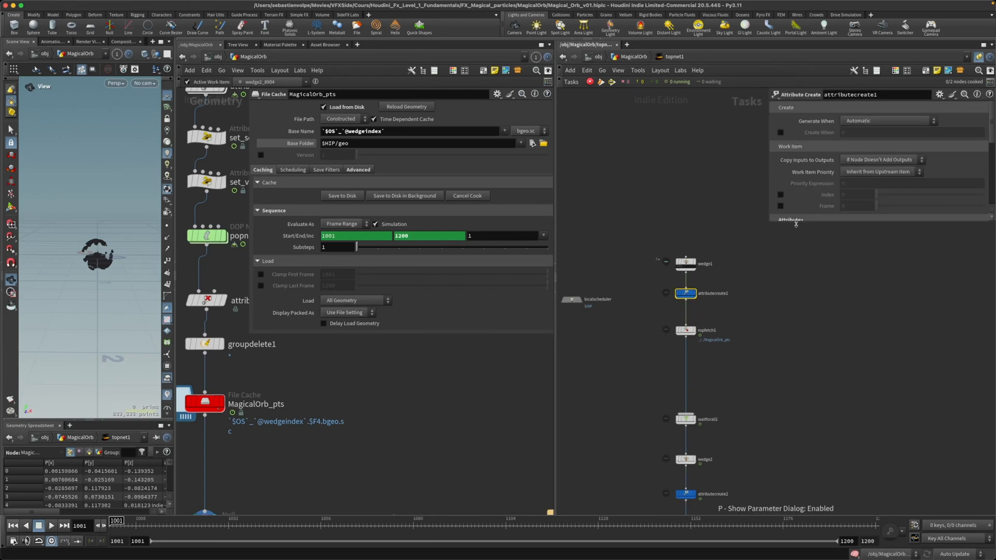
pyautogui.moveTo(773, 226); pyautogui.dragTo(769, 392)
pyautogui.doubleClick(883, 265)
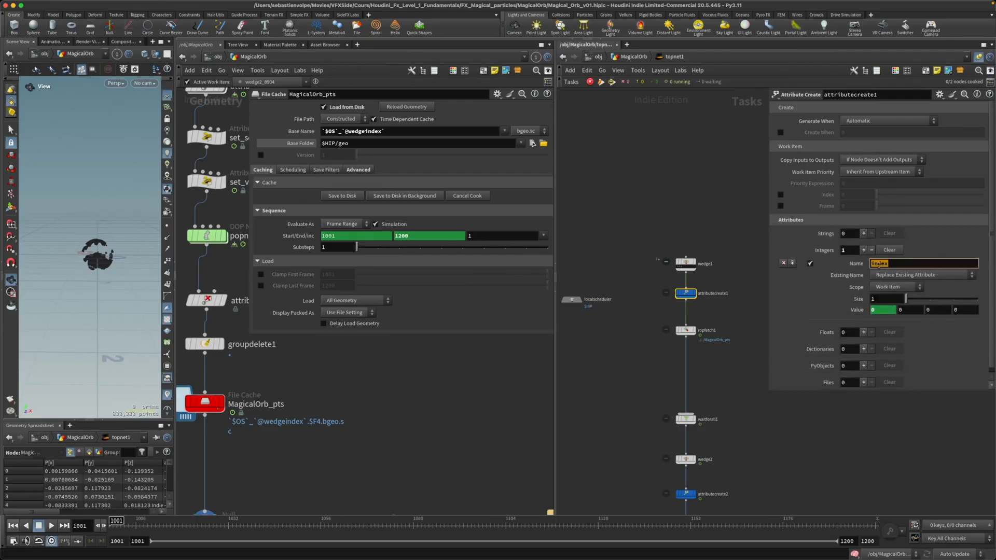
# Step: Change the MagicalOrb_pts file cache's base name to `$OS`_`index`
pyautogui.click(366, 132)
pyautogui.press('BackSpace')
pyautogui.press('BackSpace')
pyautogui.press('BackSpace')
pyautogui.press('BackSpace')
pyautogui.press('BackSpace')
pyautogui.press('BackSpace')
pyautogui.press('Return')
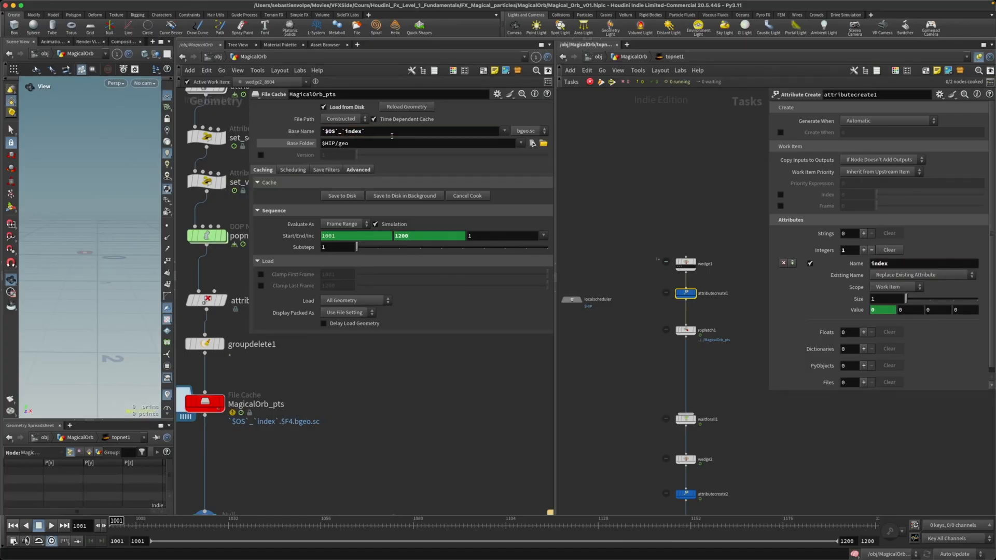
# Step: Make wedge1's first and third work items active in turn and check attributecreate1's index value
pyautogui.scroll(5, 706, 312)
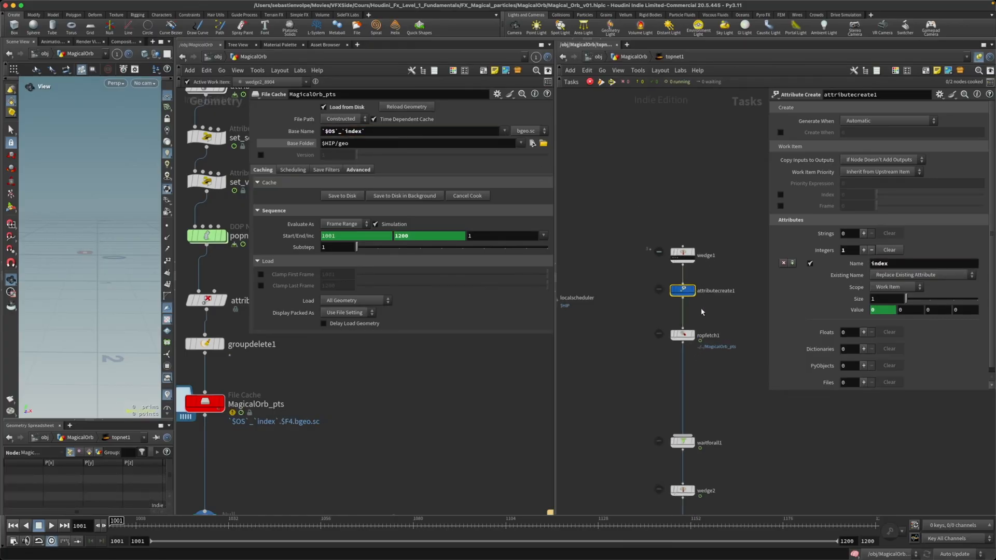
pyautogui.moveTo(663, 266)
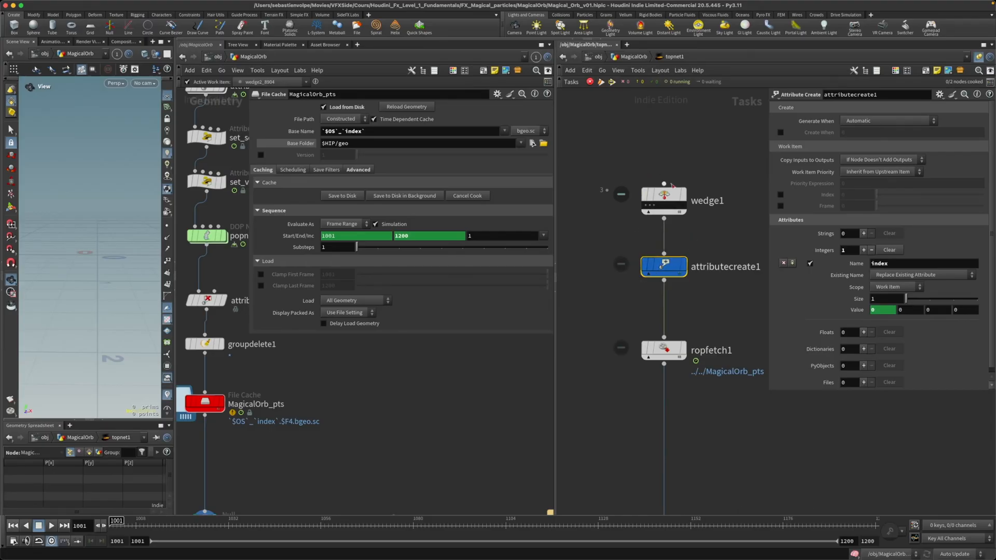
pyautogui.click(646, 205)
pyautogui.click(653, 205)
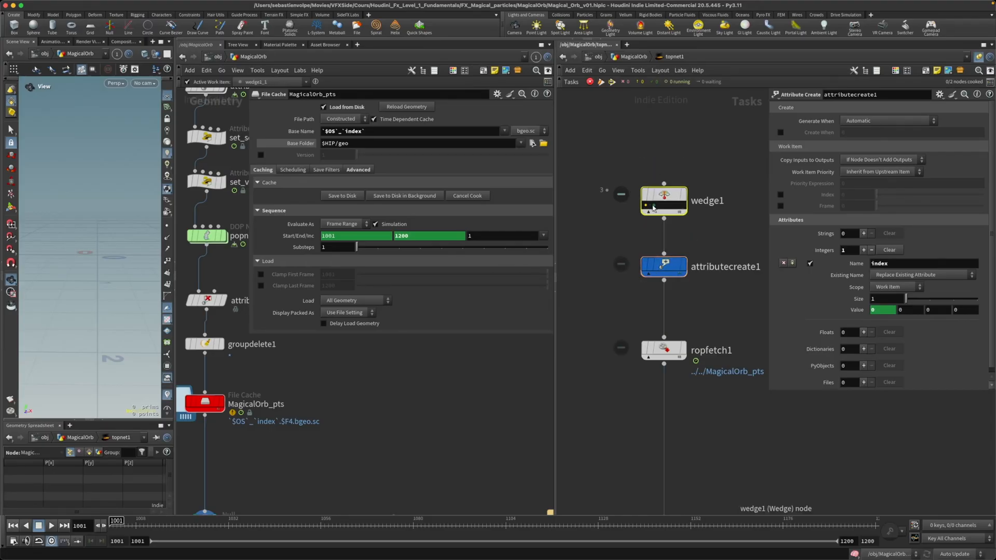
pyautogui.click(664, 266)
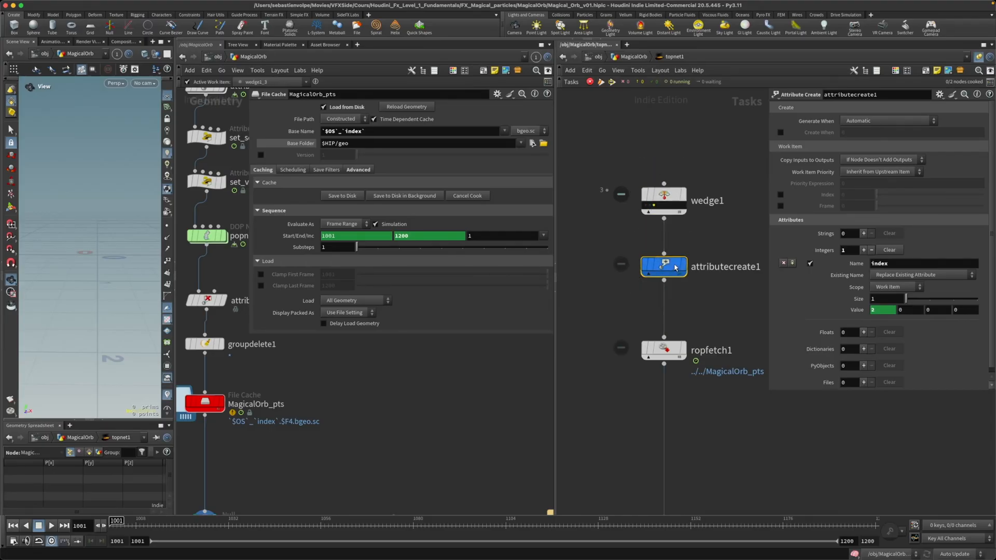
# Step: Reveal the expression behind attributecreate1's index value and resize the parameter area to read it in full
pyautogui.click(822, 310)
pyautogui.moveTo(769, 309); pyautogui.dragTo(661, 304)
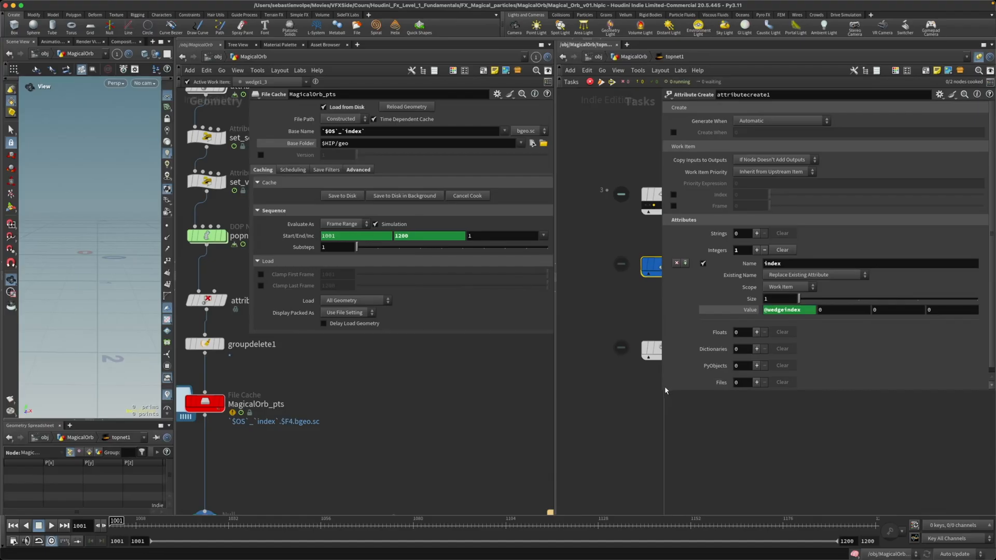
pyautogui.moveTo(663, 392); pyautogui.dragTo(737, 393)
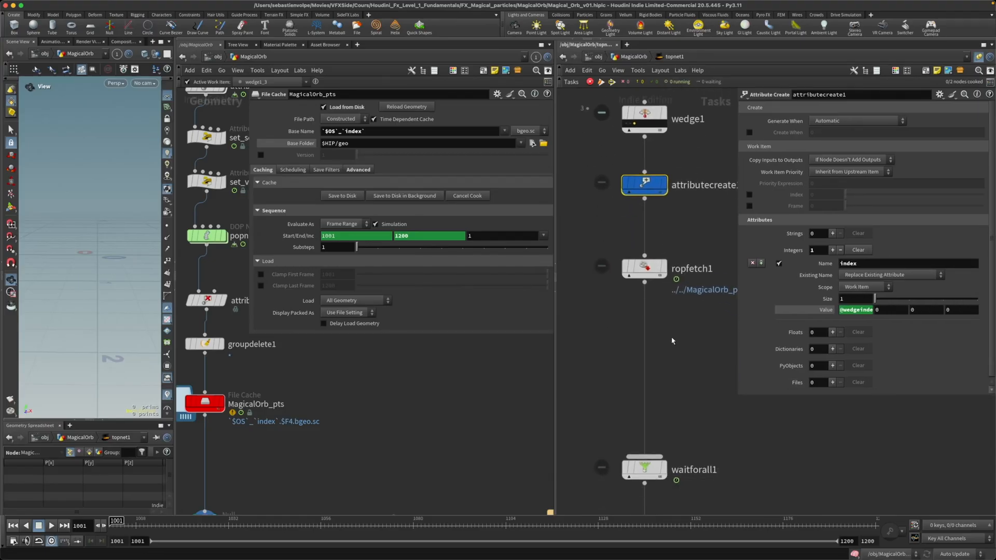
# Step: Generate the work items of the waitforall1 node and everything above it
pyautogui.rightClick(642, 467)
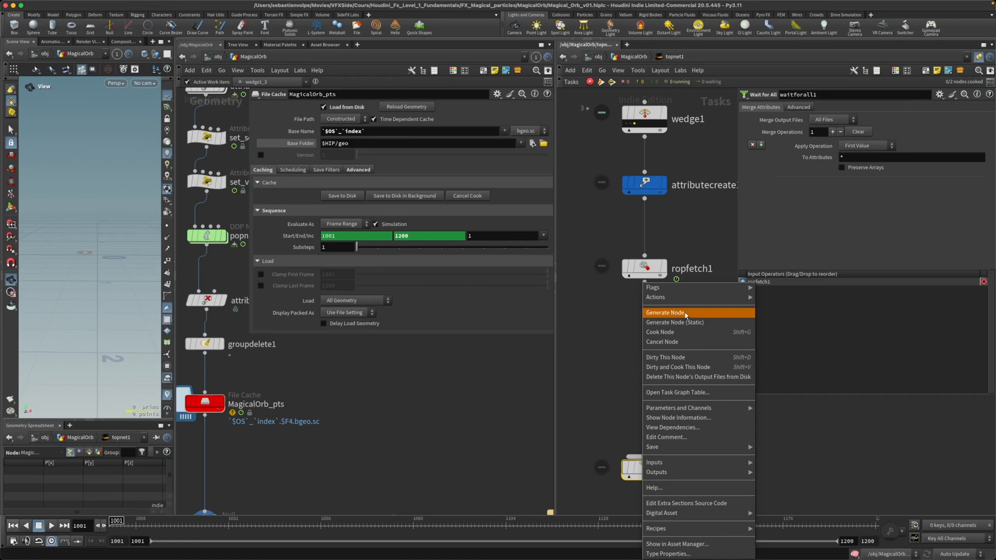
pyautogui.click(665, 313)
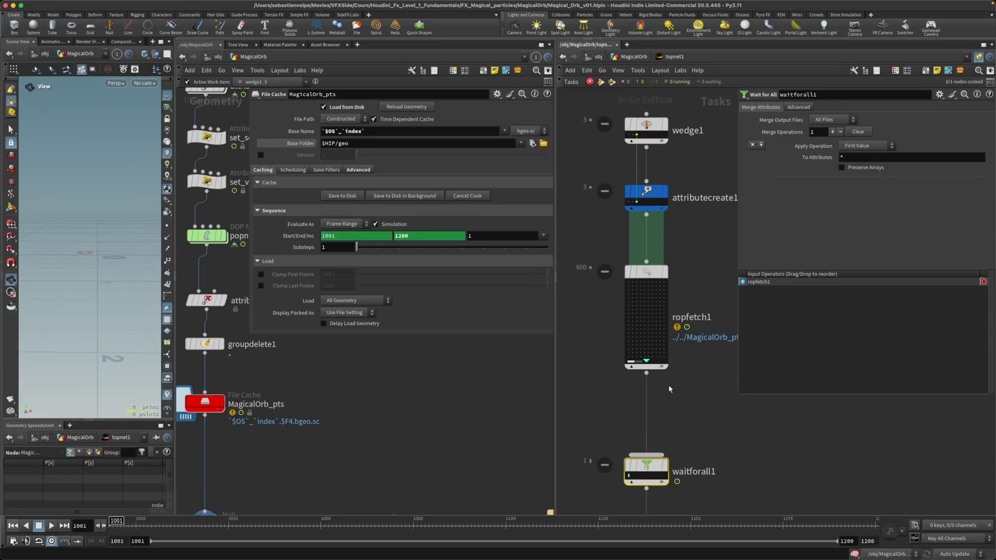
pyautogui.moveTo(681, 423); pyautogui.dragTo(675, 360, button='middle')
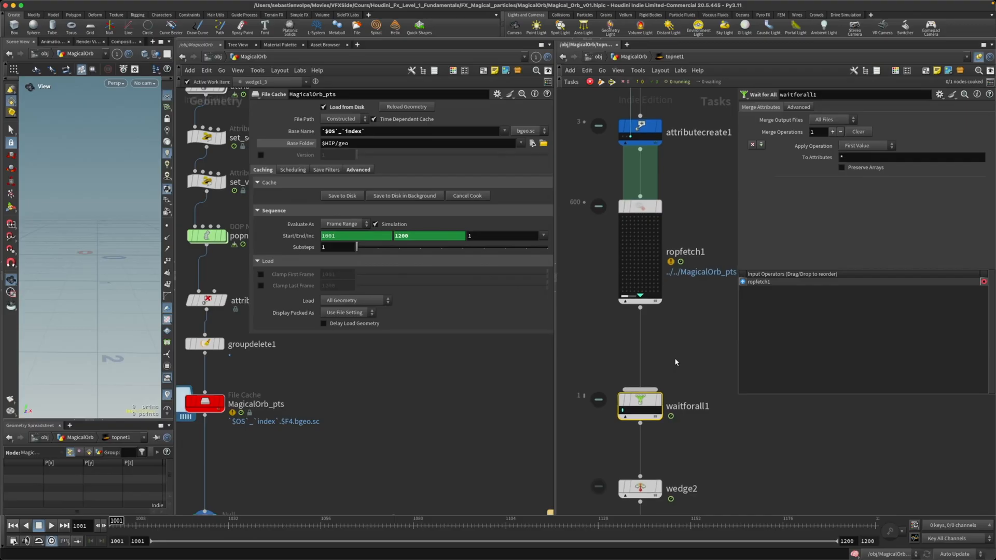
pyautogui.scroll(1, 675, 360)
pyautogui.scroll(-1, 676, 362)
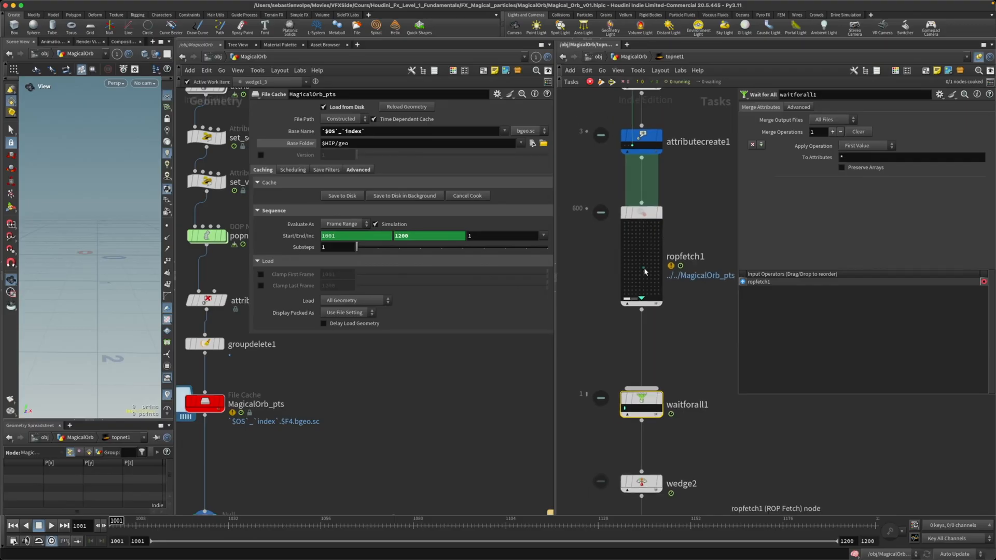
# Step: Generate the work items of the ropfetch2 node below attributecreate2 and widen the topnet1 network editor
pyautogui.moveTo(671, 395); pyautogui.dragTo(665, 253, button='middle')
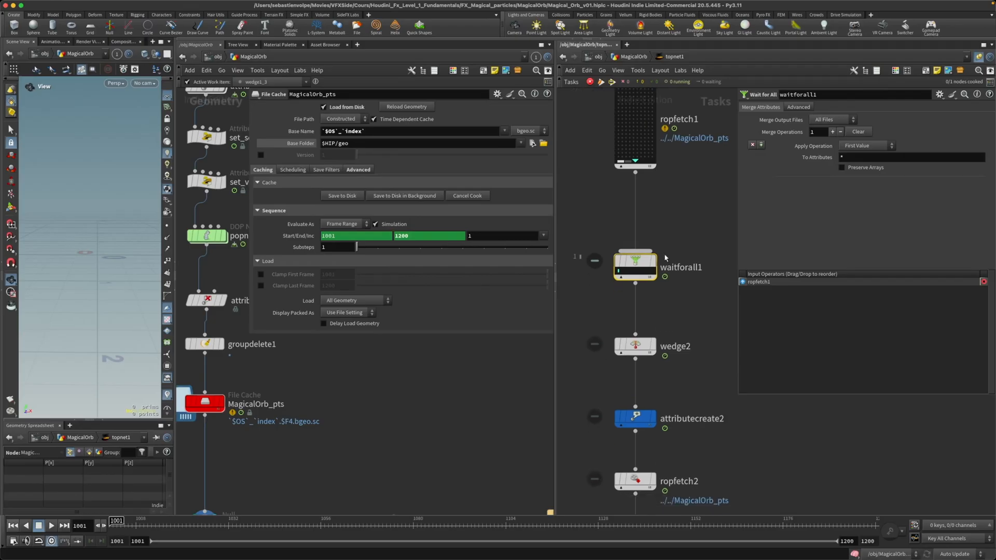
pyautogui.click(644, 347)
pyautogui.moveTo(665, 453); pyautogui.dragTo(663, 388, button='middle')
pyautogui.rightClick(634, 344)
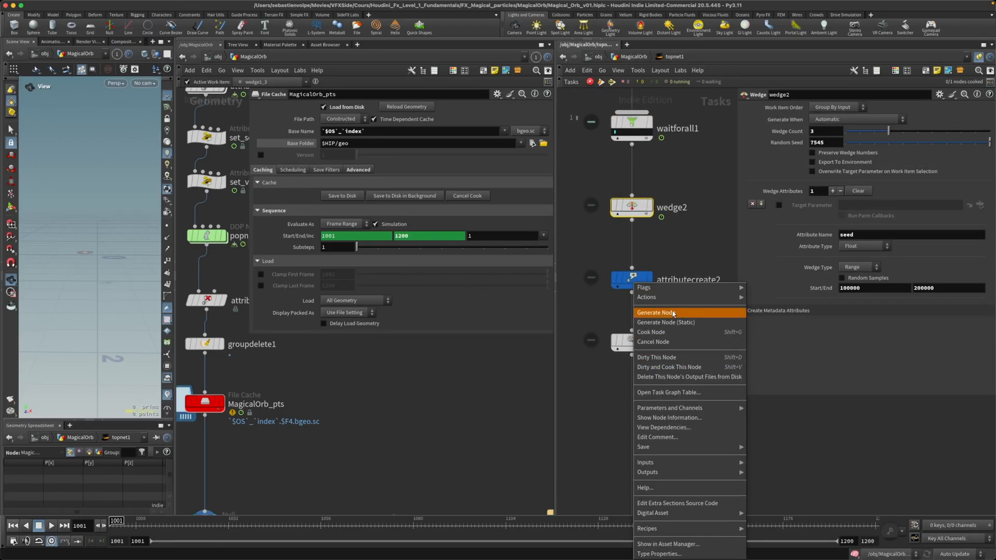
pyautogui.click(657, 312)
pyautogui.moveTo(554, 407); pyautogui.dragTo(393, 406)
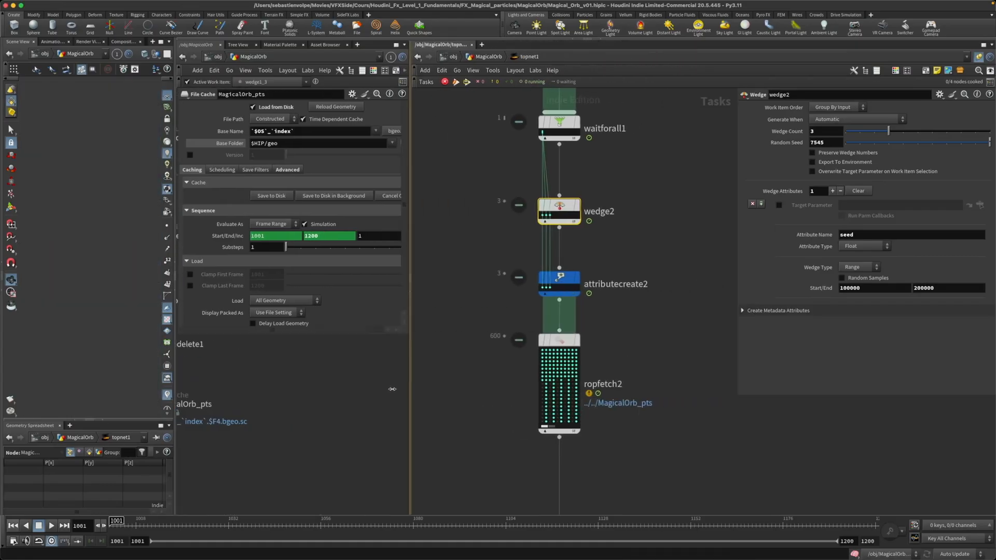
# Step: Open the info of the first work items of wedge2 and attributecreate2 and compare their index attributes
pyautogui.moveTo(619, 349); pyautogui.dragTo(617, 422, button='middle')
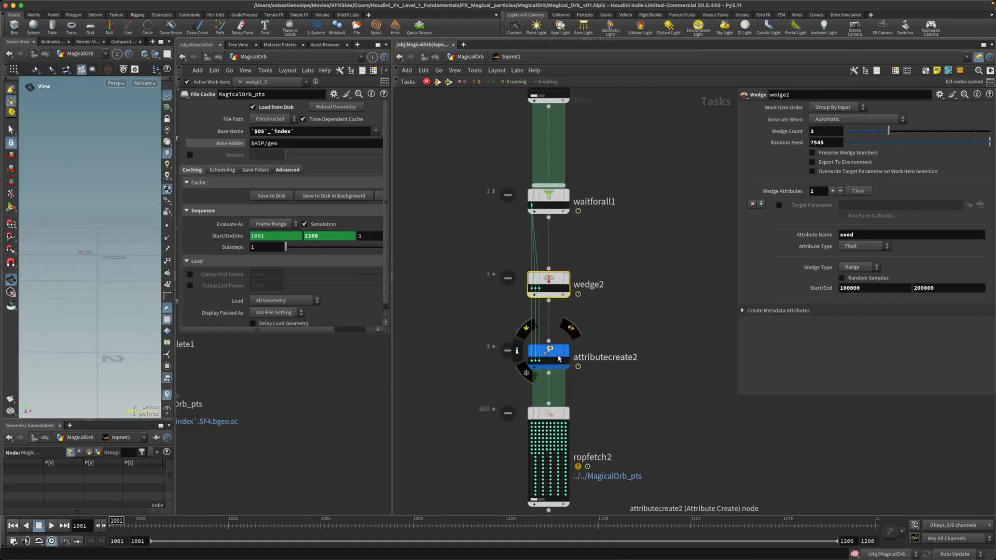
pyautogui.click(532, 288)
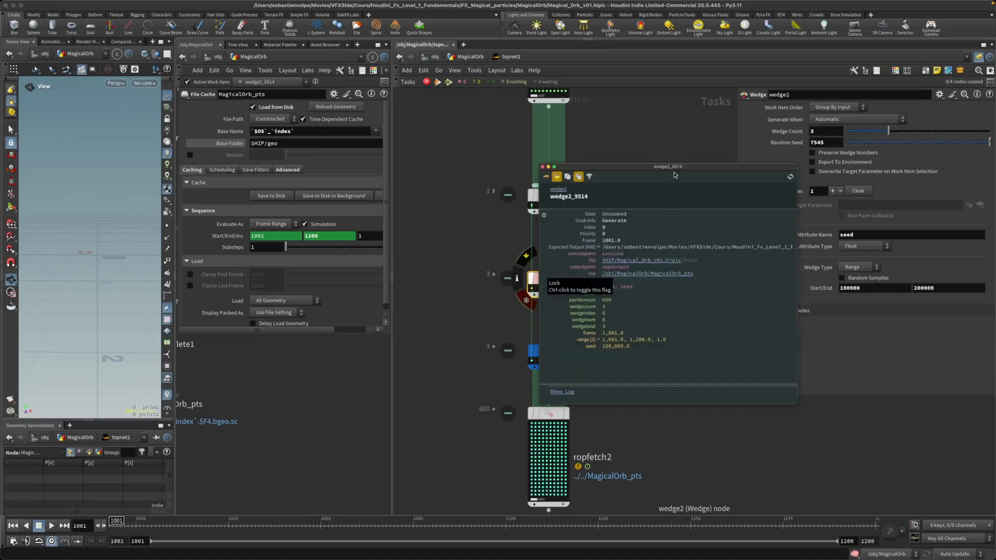
pyautogui.moveTo(676, 167); pyautogui.dragTo(797, 167)
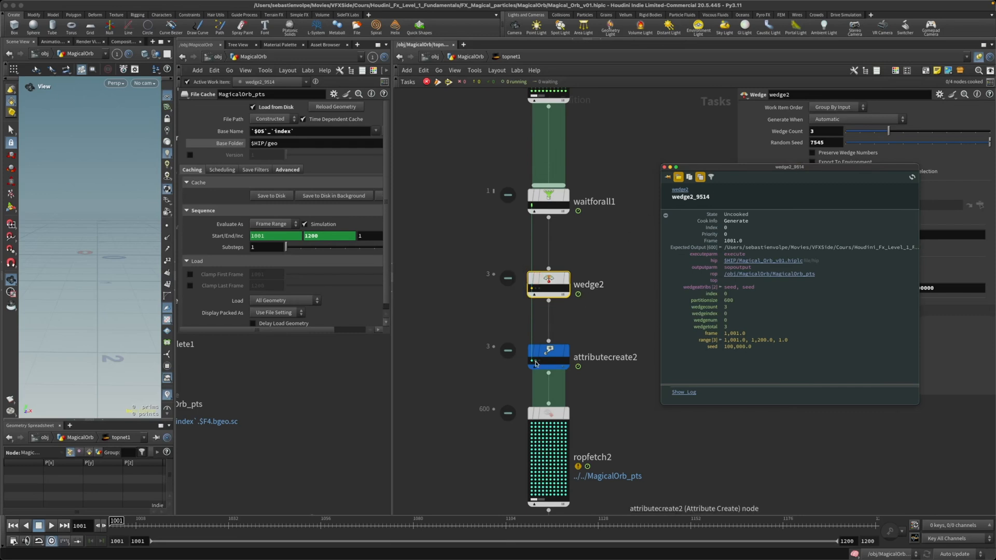
pyautogui.click(531, 363)
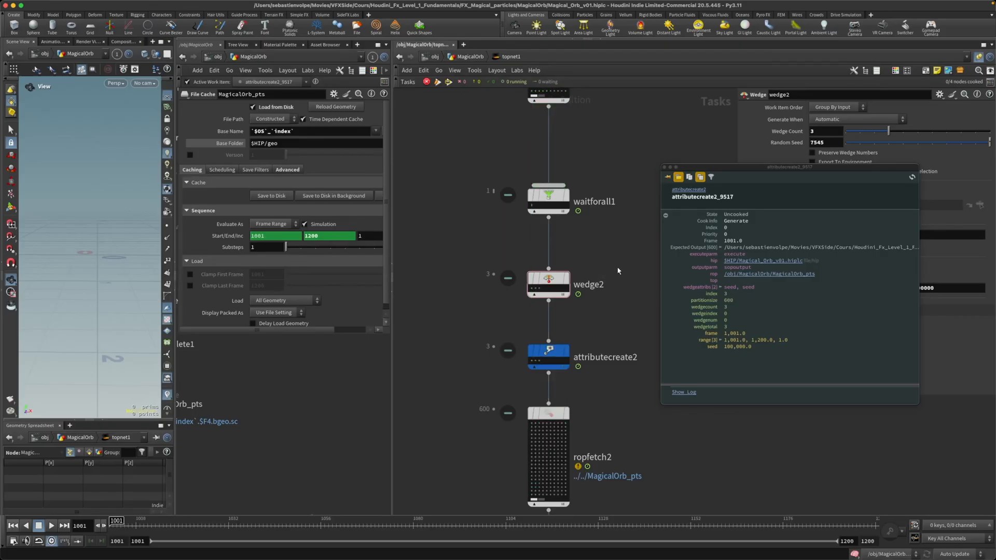
# Step: Compare the index attribute of attributecreate1's third work item with attributecreate2's first one, and review the whole task chain
pyautogui.moveTo(604, 271); pyautogui.dragTo(580, 381, button='middle')
pyautogui.moveTo(585, 245); pyautogui.dragTo(580, 296, button='middle')
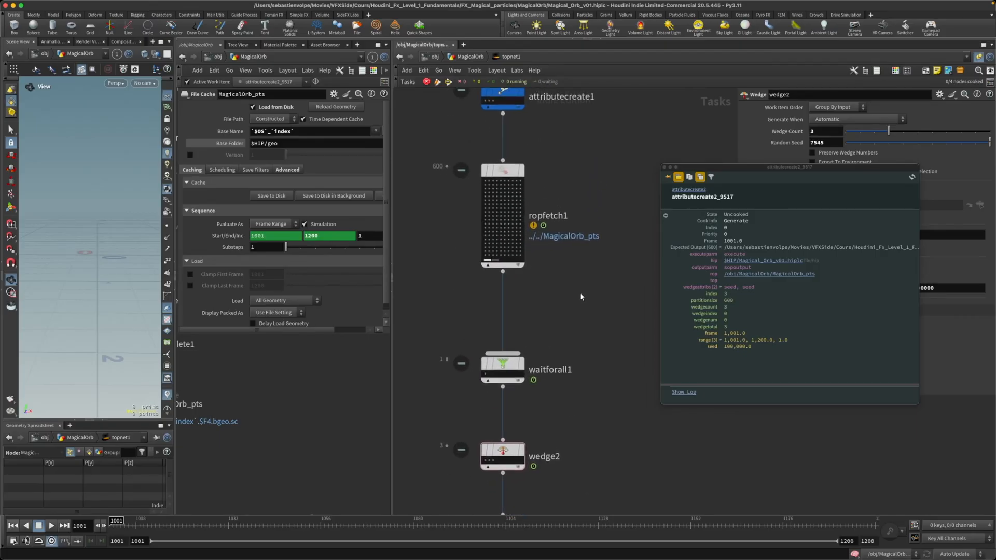
pyautogui.scroll(-1, 580, 288)
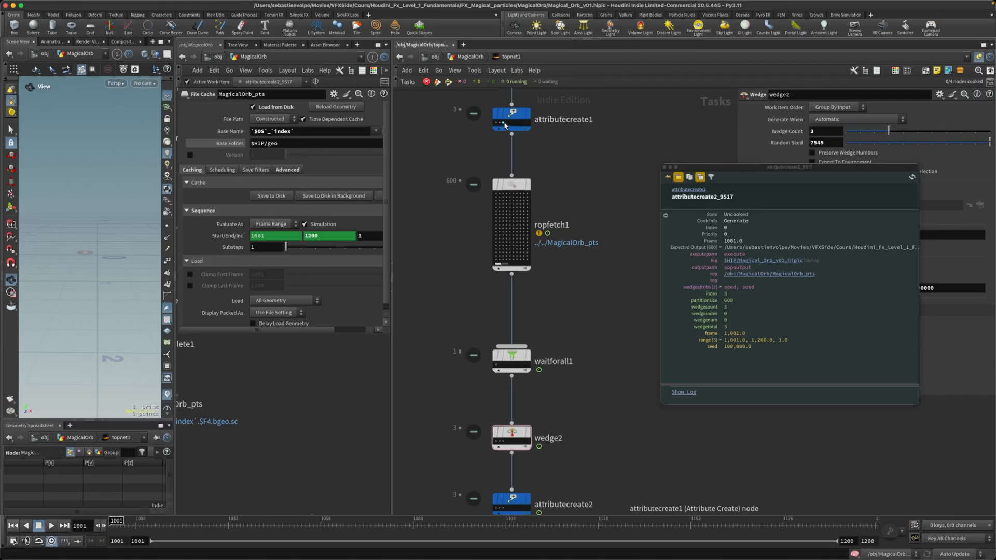
pyautogui.click(503, 124)
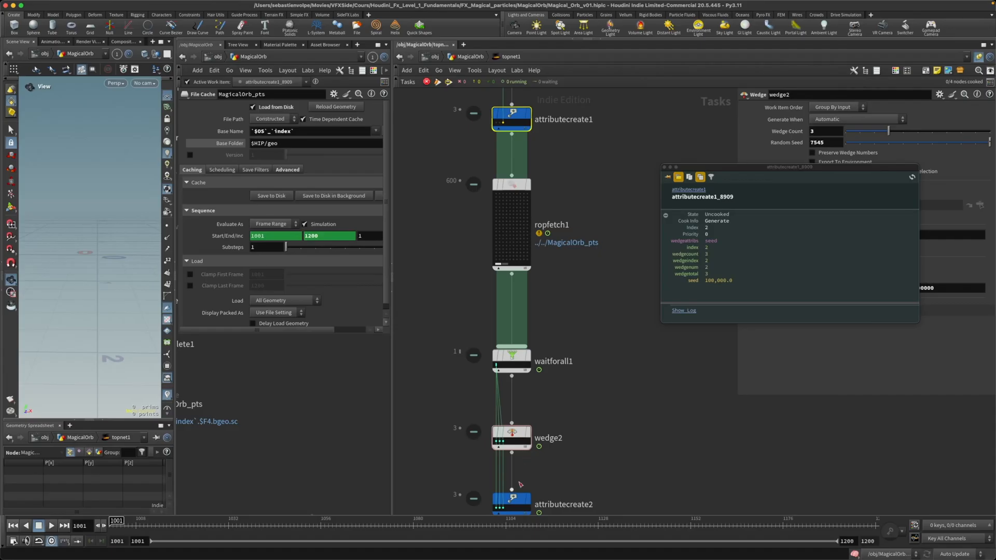
pyautogui.click(496, 508)
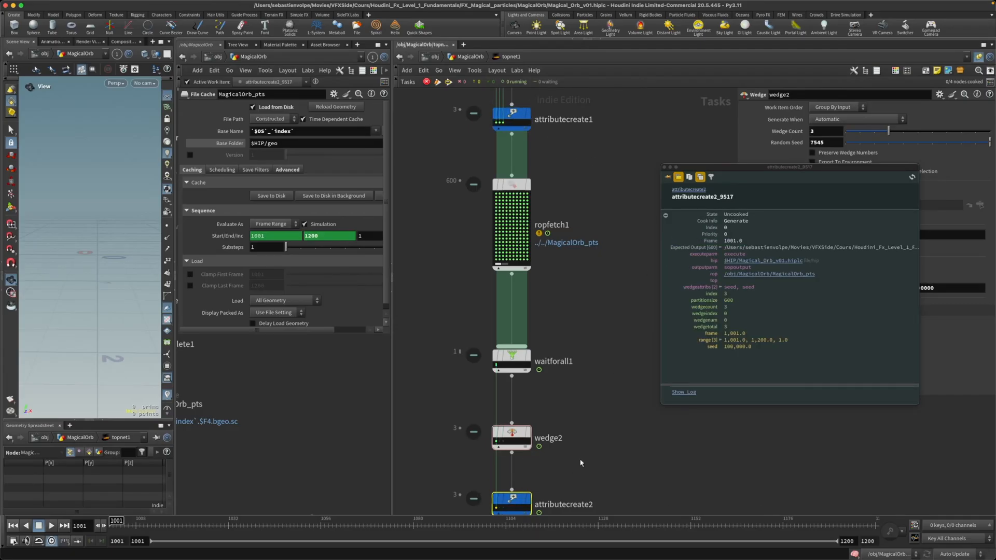
pyautogui.scroll(-3, 585, 462)
pyautogui.moveTo(596, 493); pyautogui.dragTo(581, 364, button='middle')
pyautogui.scroll(-2, 581, 364)
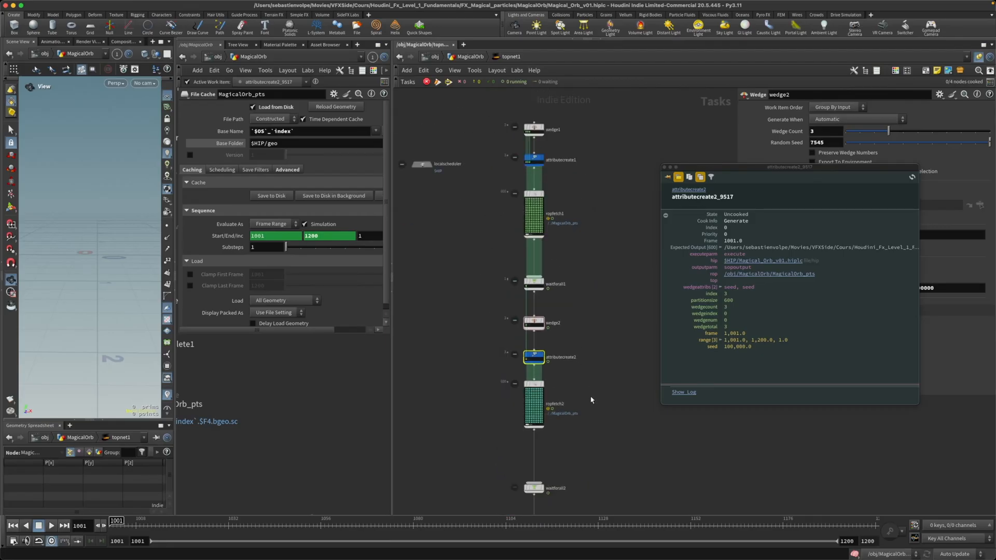
# Step: Close the work item info and widen the parameters of attributecreate2 to read its full index value expression
pyautogui.scroll(-1, 590, 401)
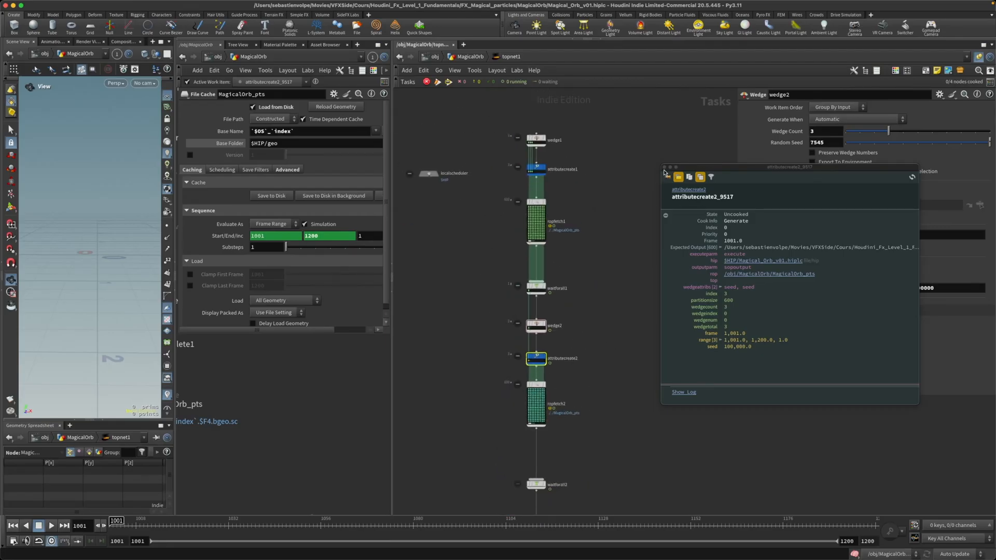
pyautogui.moveTo(612, 234); pyautogui.dragTo(590, 280, button='middle')
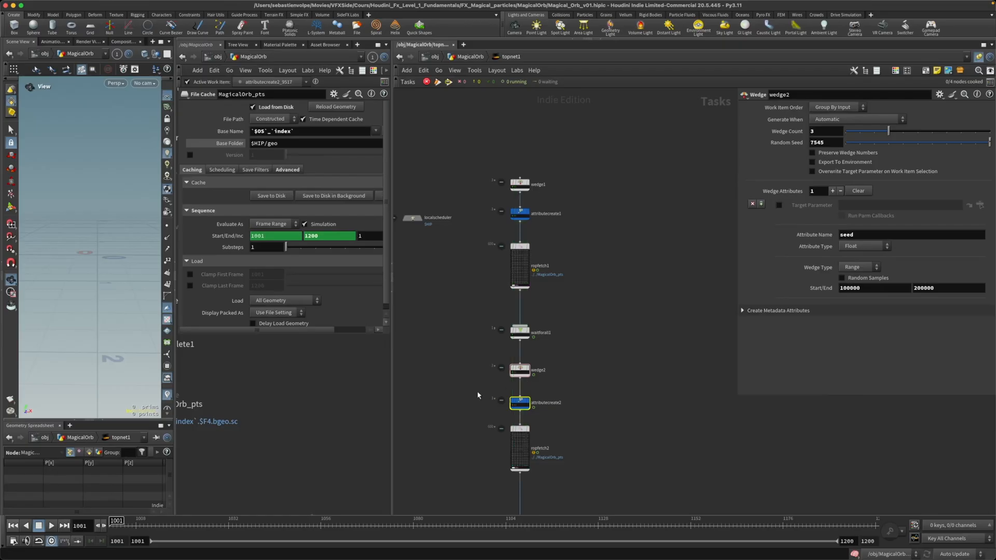
pyautogui.moveTo(476, 390); pyautogui.dragTo(558, 418)
pyautogui.scroll(1, 576, 415)
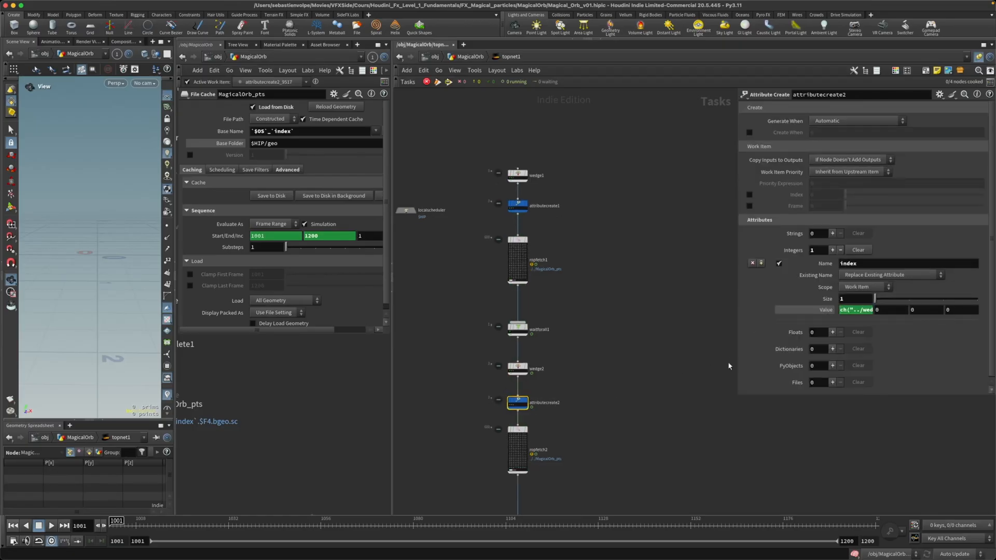
pyautogui.moveTo(736, 397); pyautogui.dragTo(572, 386)
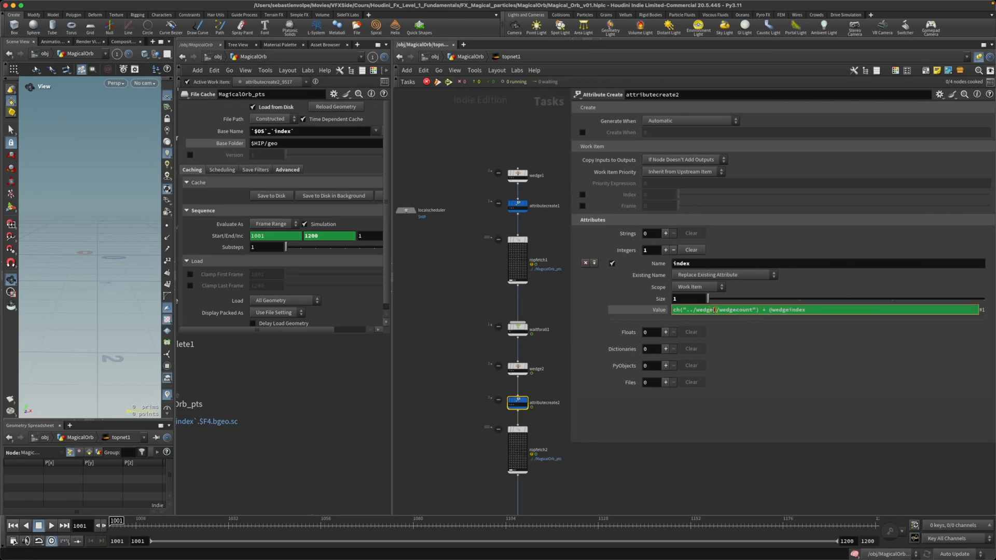
# Step: Check wedge1's wedge count against attributecreate2's index expression, and show the evaluated value of that expression
pyautogui.scroll(5, 552, 230)
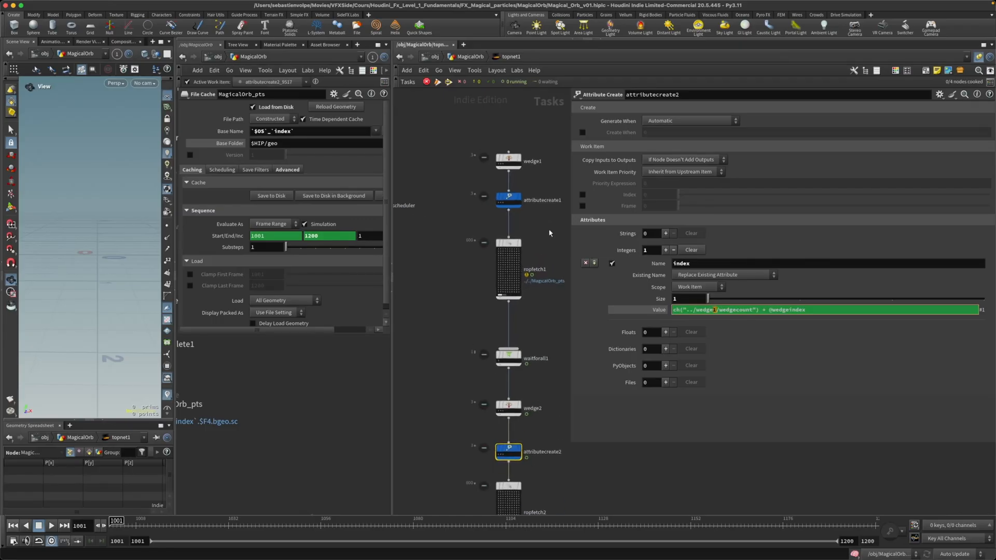
pyautogui.moveTo(543, 236); pyautogui.dragTo(497, 262, button='middle')
pyautogui.click(459, 182)
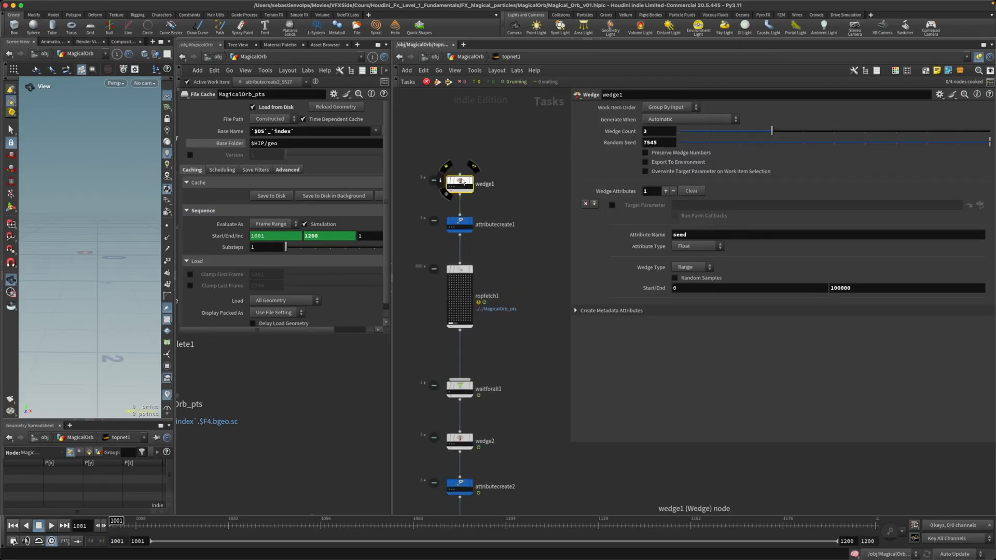
pyautogui.click(460, 486)
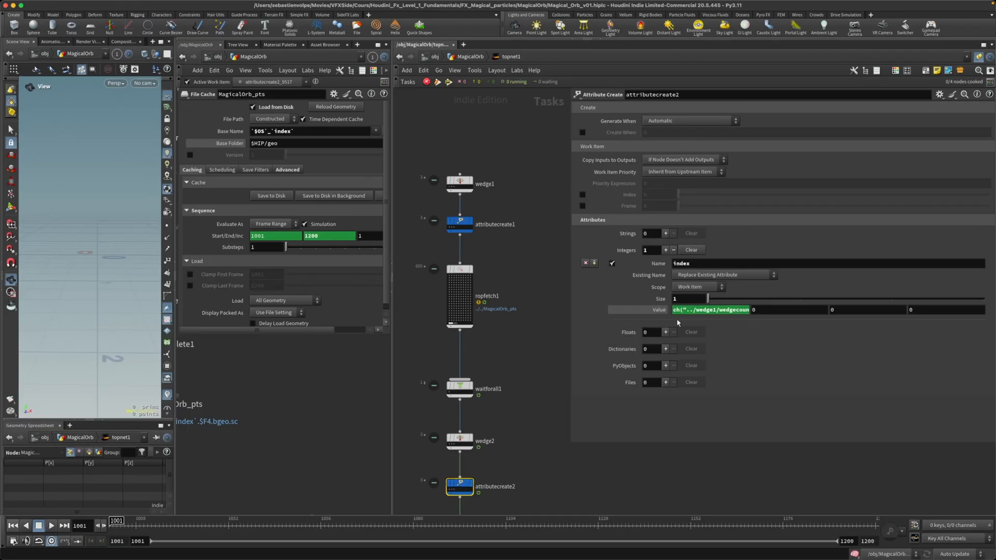
pyautogui.moveTo(806, 310); pyautogui.dragTo(768, 310)
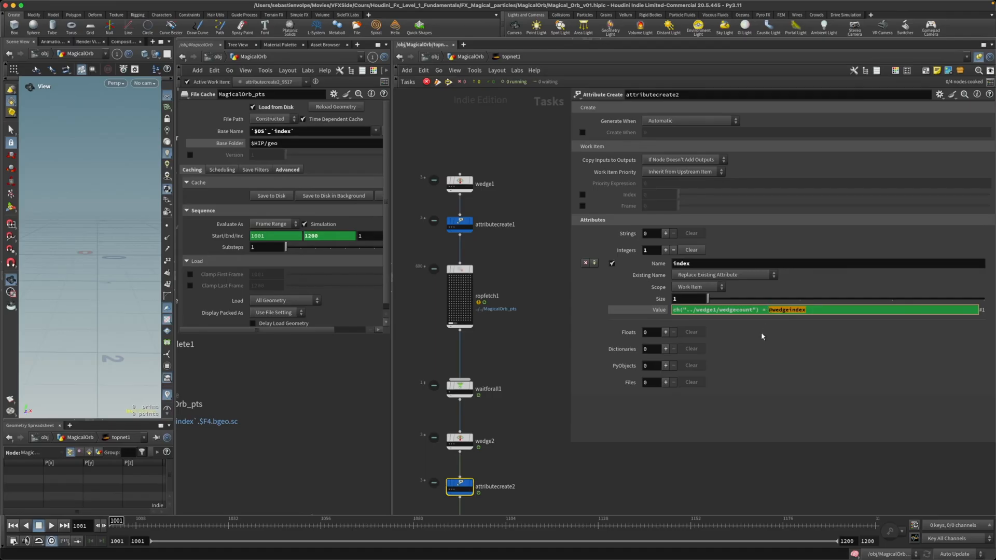
pyautogui.click(659, 310)
pyautogui.scroll(-5, 545, 390)
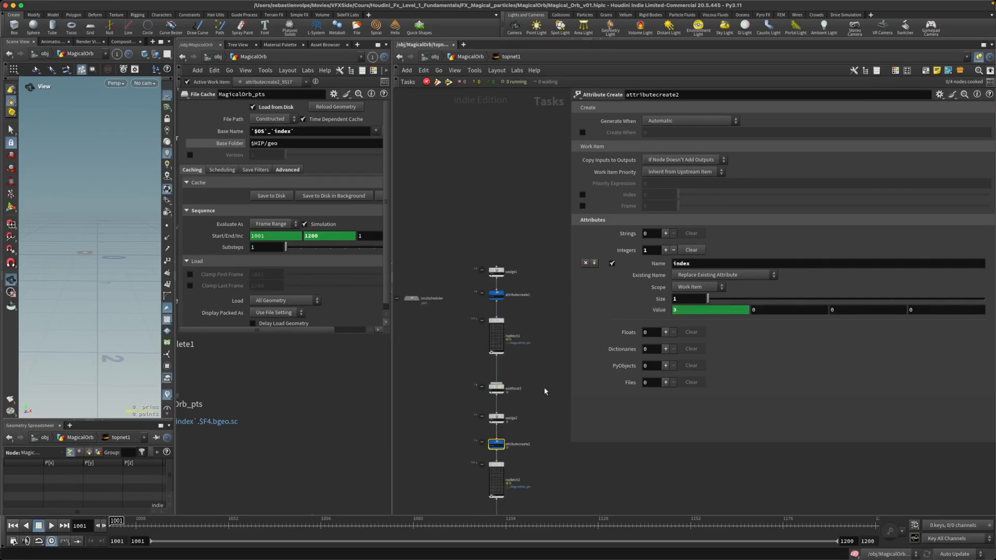
# Step: Generate the work items of the OUT node at the end of the chain
pyautogui.scroll(4, 486, 372)
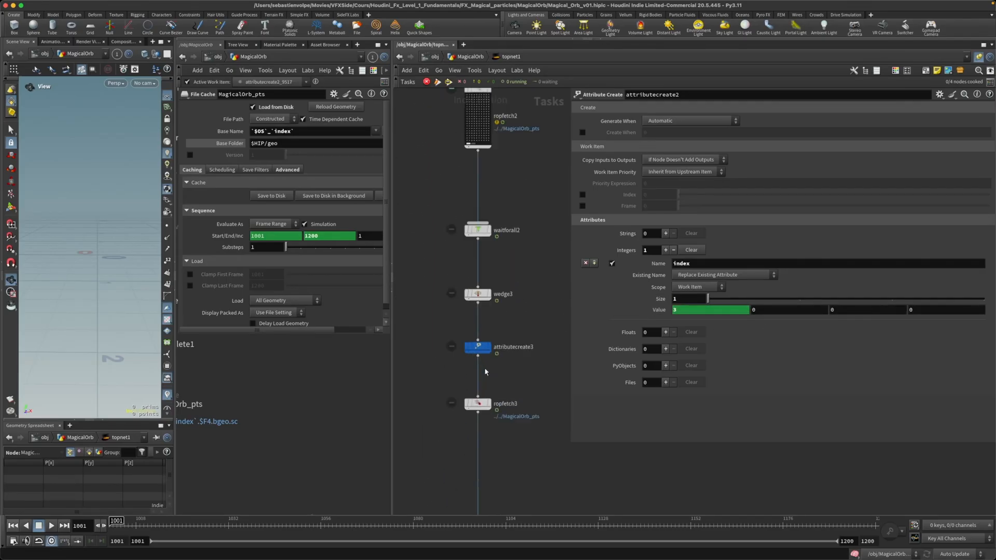
pyautogui.moveTo(457, 356); pyautogui.dragTo(500, 355)
pyautogui.scroll(-8, 498, 387)
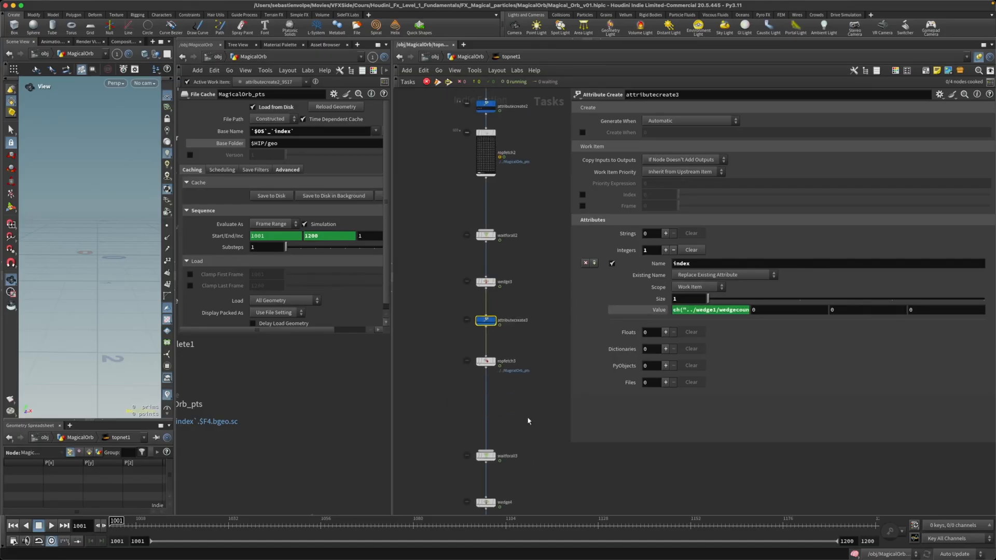
pyautogui.press('h')
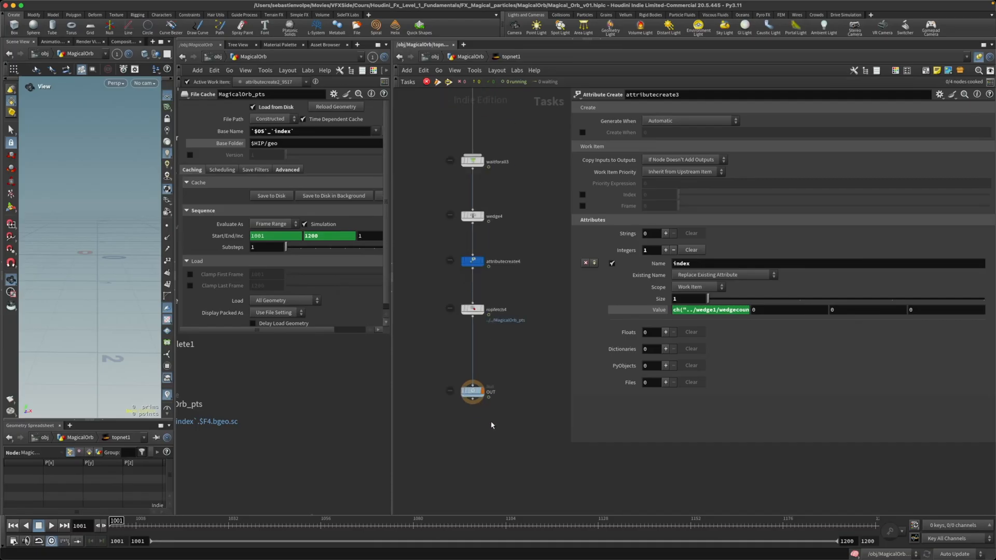
pyautogui.rightClick(470, 392)
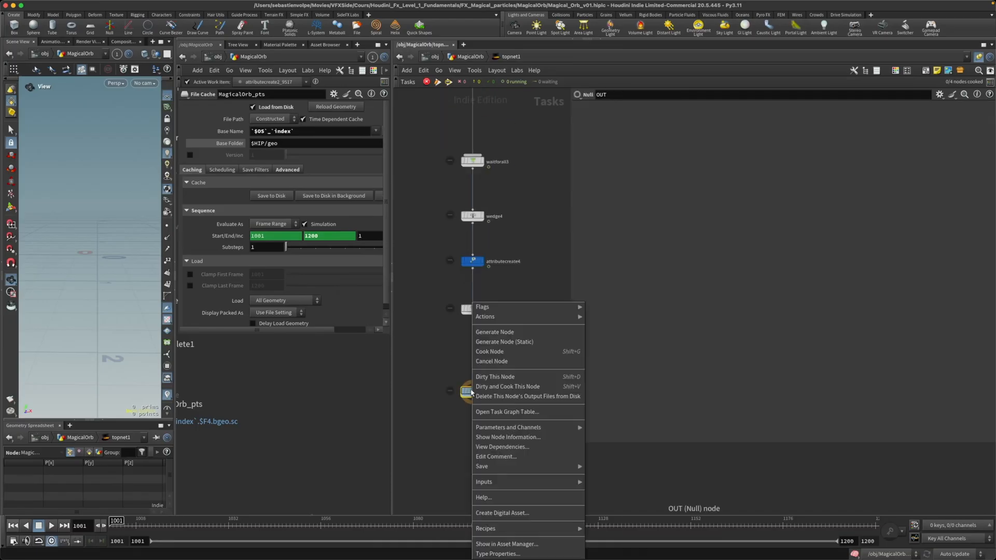
pyautogui.click(498, 330)
# Step: Compare the index attribute settings of attributecreate2 with those of attributecreate3
pyautogui.moveTo(527, 267); pyautogui.dragTo(509, 408, button='middle')
pyautogui.moveTo(515, 286); pyautogui.dragTo(533, 422, button='middle')
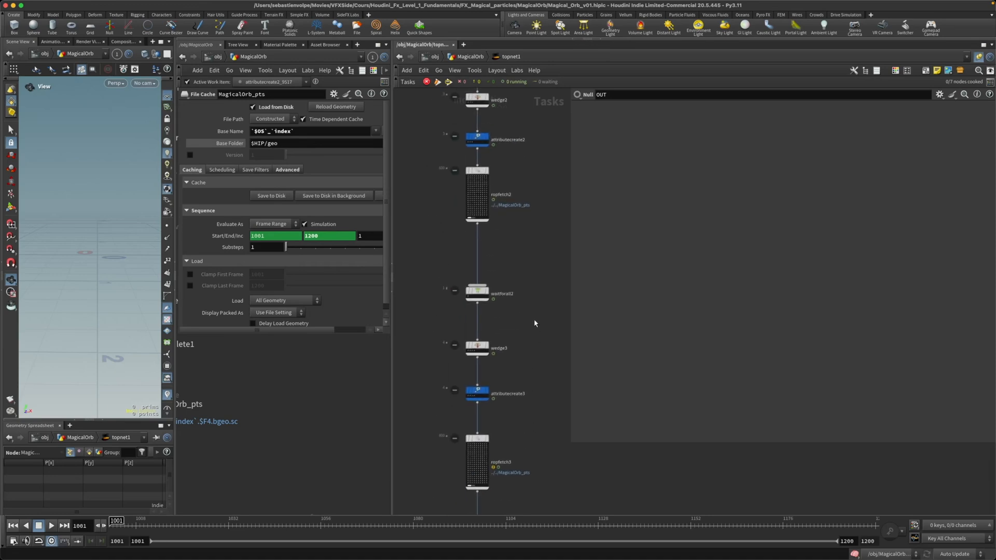
pyautogui.moveTo(514, 239); pyautogui.dragTo(506, 323, button='middle')
pyautogui.click(473, 224)
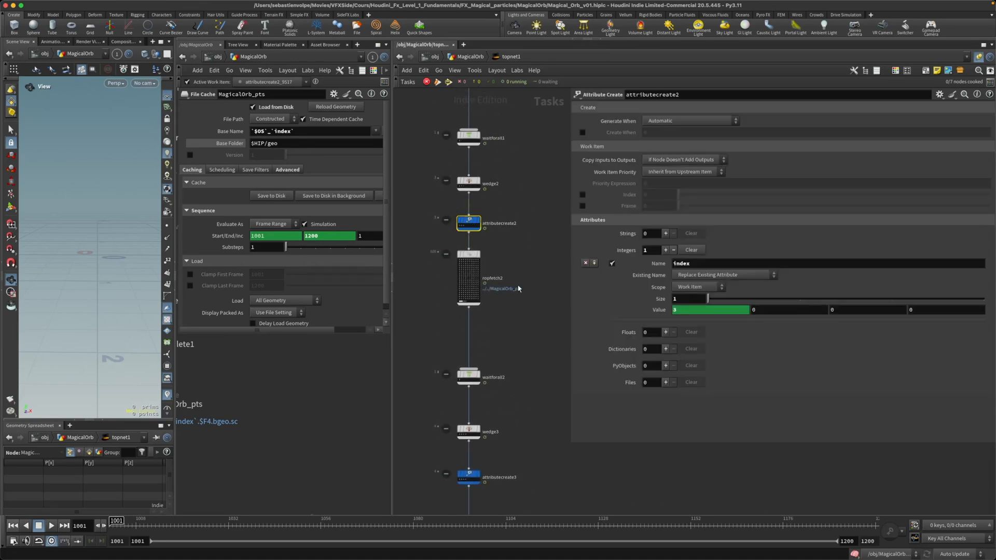
pyautogui.scroll(2, 467, 480)
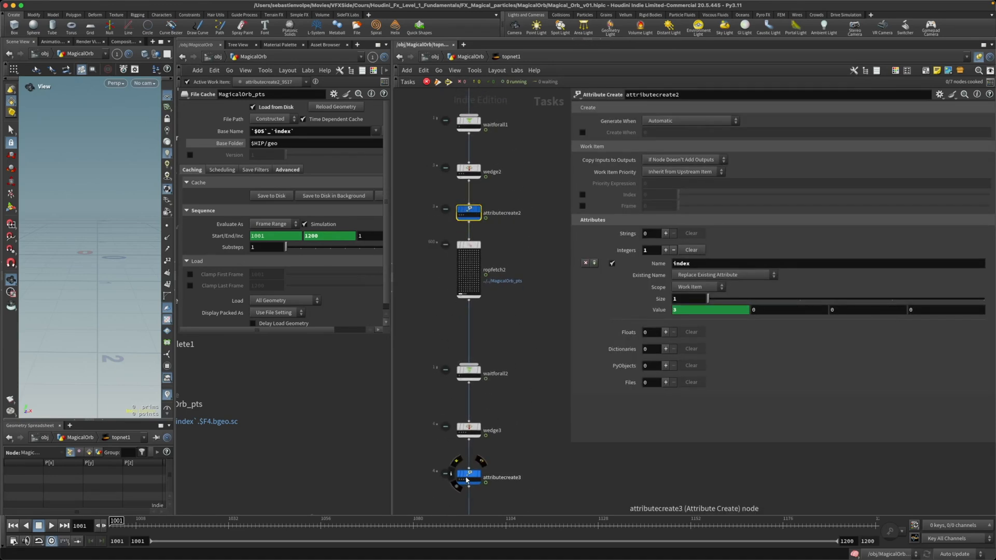
pyautogui.scroll(3, 467, 480)
pyautogui.click(469, 476)
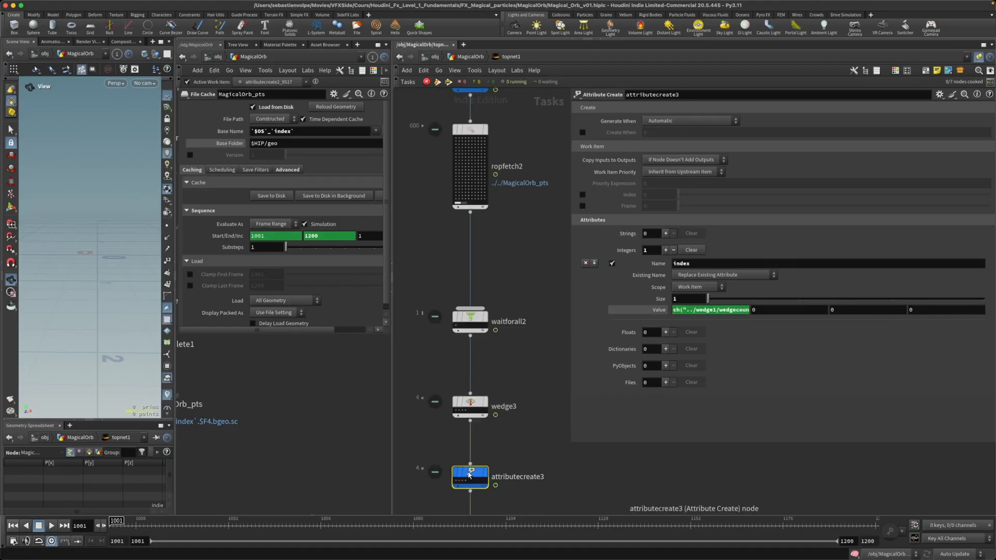
# Step: Examine the wedge count references and wedge index term in attributecreate3's index expression, and show its evaluated value
pyautogui.click(689, 310)
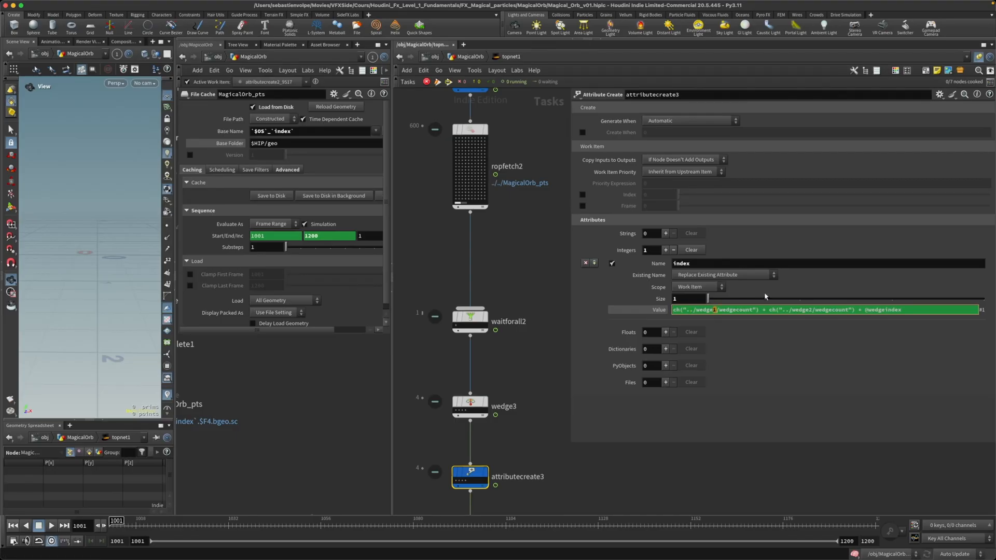
pyautogui.moveTo(815, 310); pyautogui.dragTo(847, 310)
pyautogui.click(809, 310)
pyautogui.moveTo(903, 310); pyautogui.dragTo(857, 310)
pyautogui.press('BackSpace')
pyautogui.press('Return')
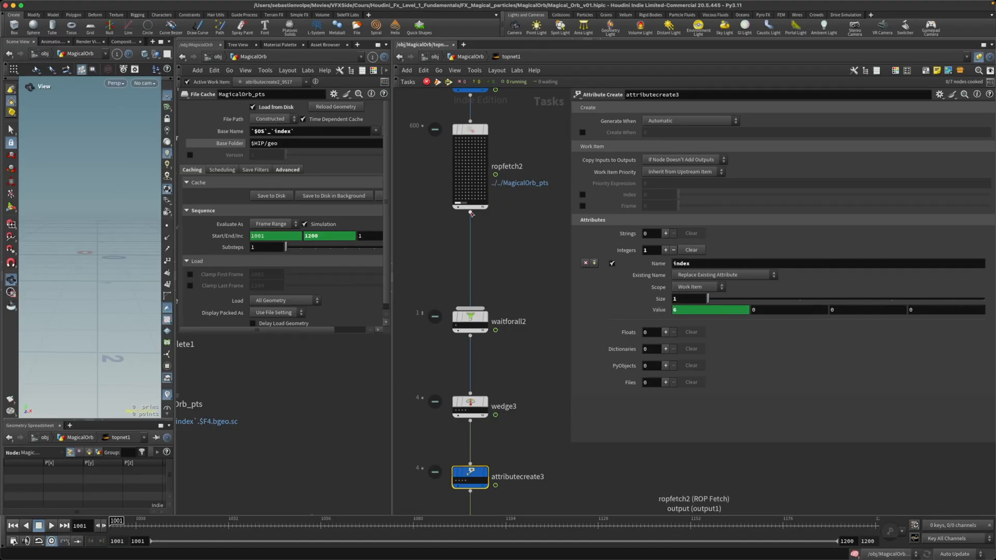
# Step: Show attributecreate4's index value as an expression and examine its wedge count references and wedge index term
pyautogui.moveTo(530, 419); pyautogui.dragTo(528, 327, button='middle')
pyautogui.scroll(-6, 531, 365)
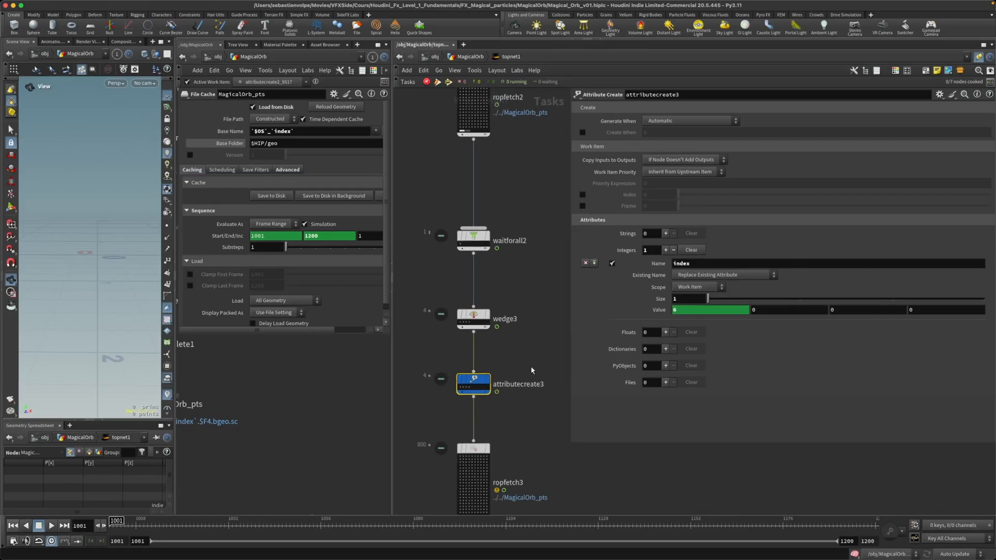
pyautogui.moveTo(532, 409); pyautogui.dragTo(531, 386, button='middle')
pyautogui.moveTo(530, 384); pyautogui.dragTo(447, 419)
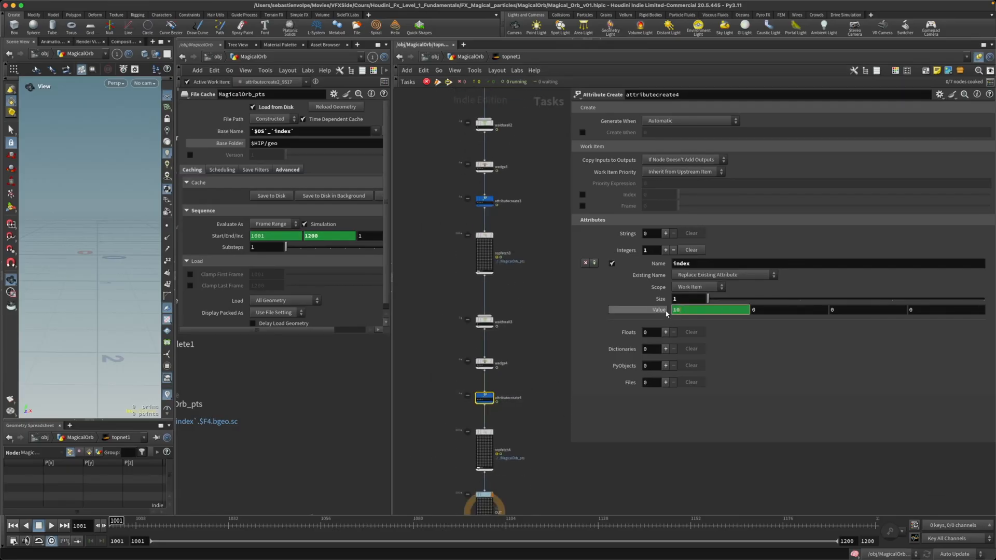
pyautogui.click(665, 311)
pyautogui.moveTo(717, 310); pyautogui.dragTo(720, 310)
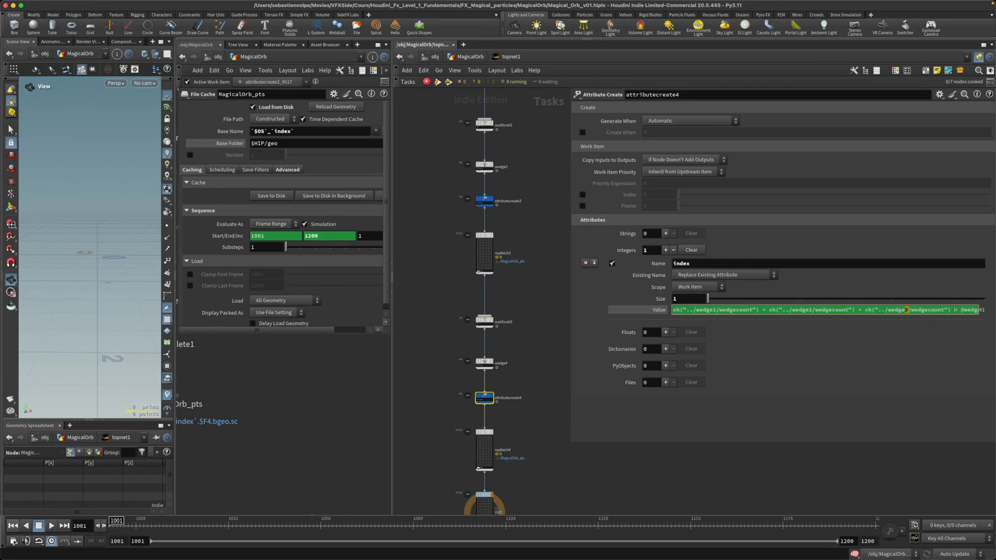
pyautogui.write('index')
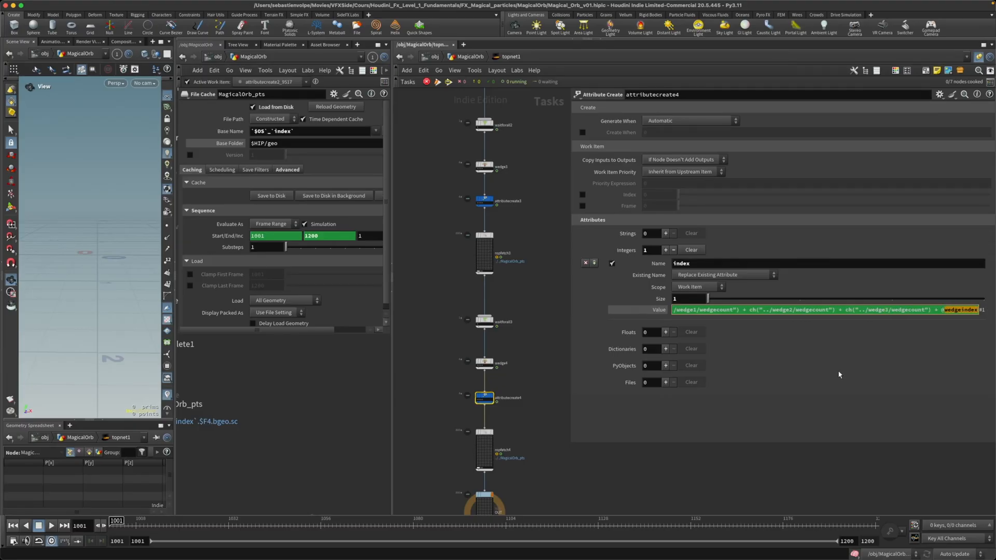
pyautogui.press('Return')
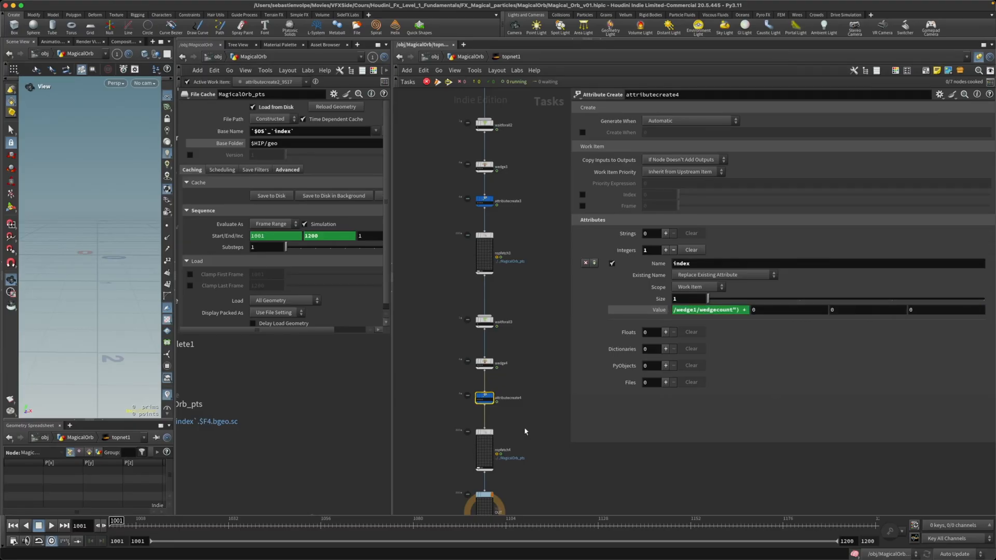
# Step: Narrow the node parameters area and select the first block of nodes, from wedge1 down to waitforall1
pyautogui.scroll(2, 524, 427)
pyautogui.scroll(1, 524, 427)
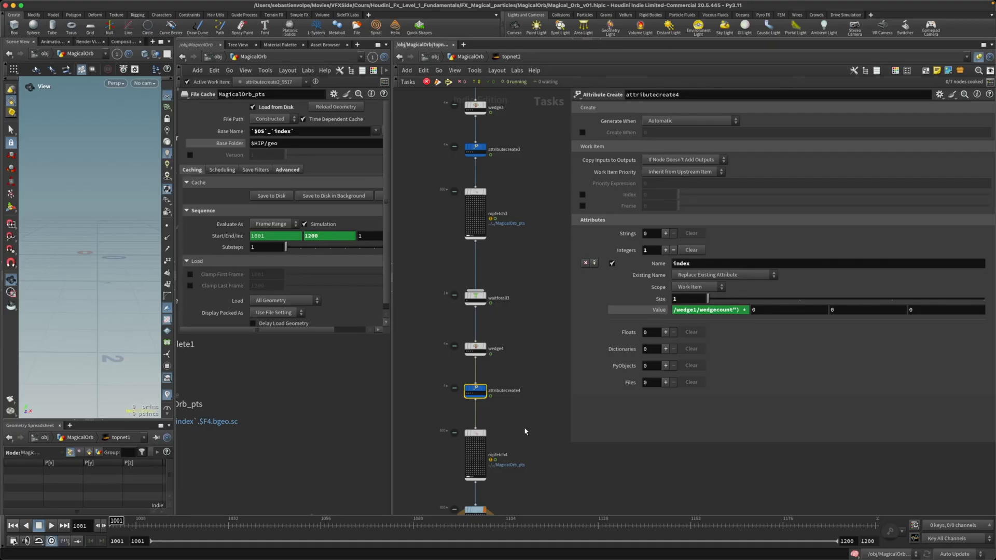
pyautogui.scroll(-1, 524, 432)
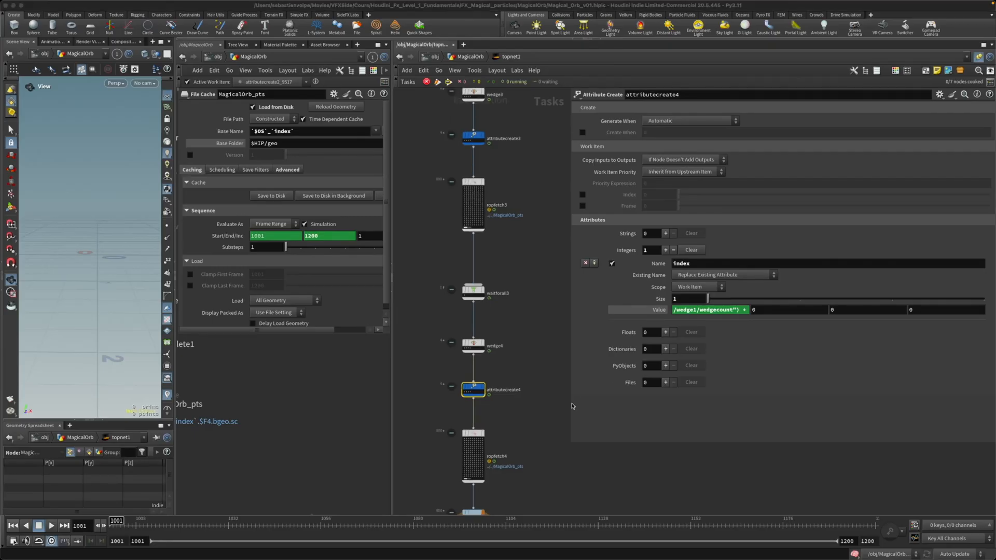
pyautogui.moveTo(571, 444); pyautogui.dragTo(654, 403)
pyautogui.scroll(-3, 591, 384)
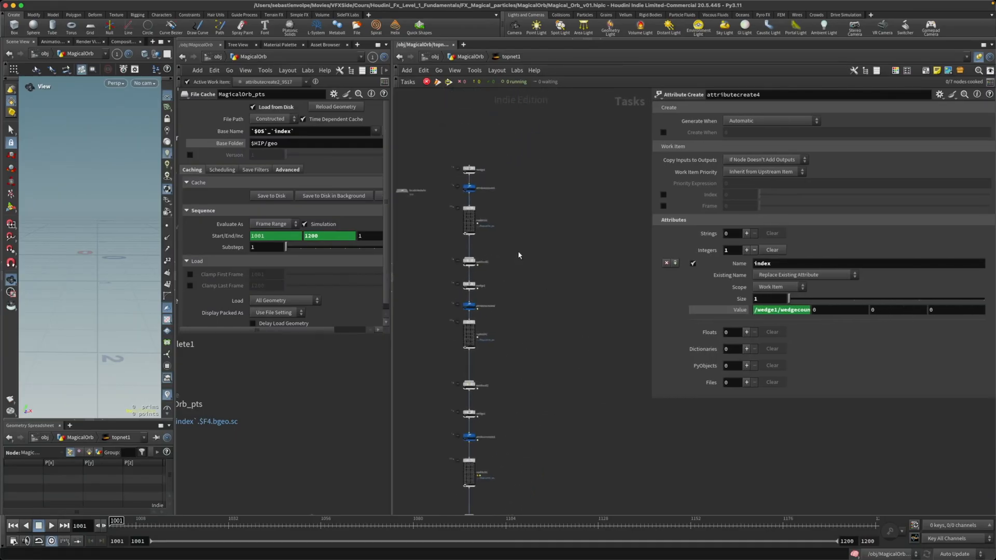
pyautogui.scroll(5, 518, 256)
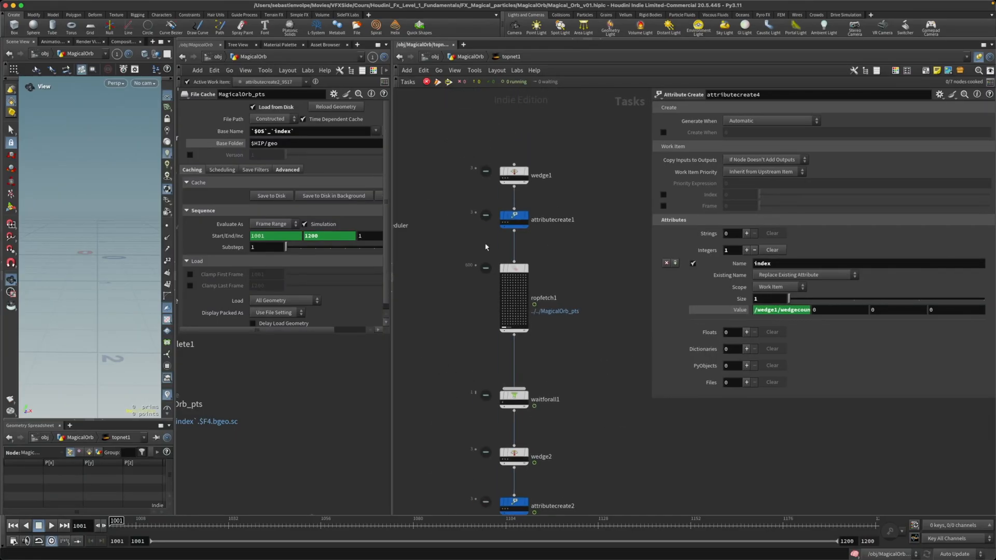
pyautogui.moveTo(426, 144); pyautogui.dragTo(578, 395)
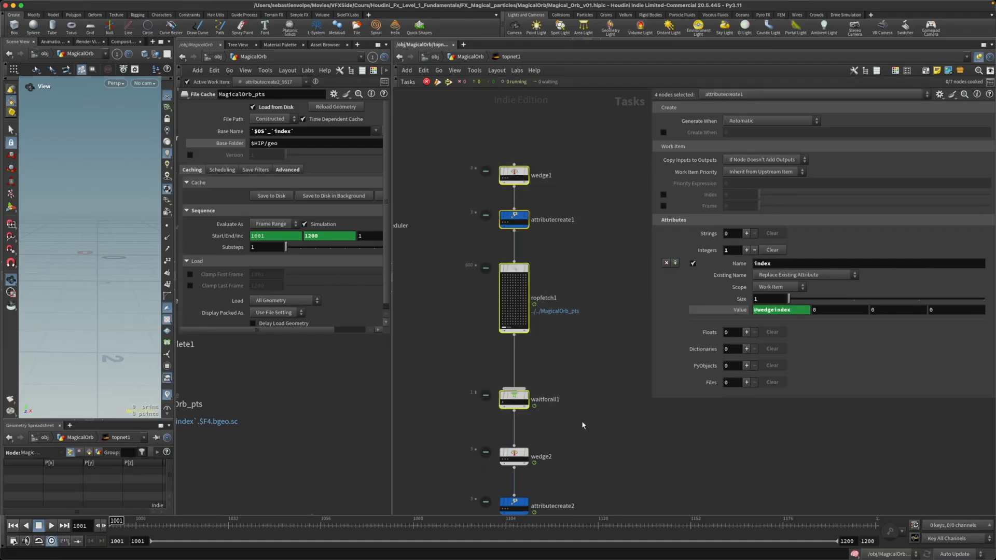
pyautogui.moveTo(590, 432); pyautogui.dragTo(581, 399, button='middle')
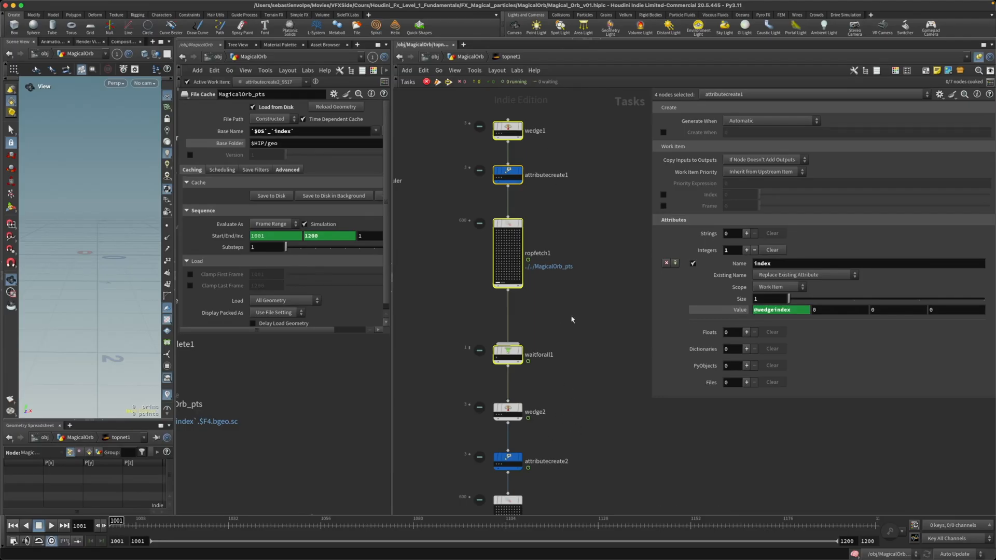
pyautogui.moveTo(506, 178)
pyautogui.moveTo(443, 116); pyautogui.dragTo(577, 370)
pyautogui.scroll(-2, 584, 356)
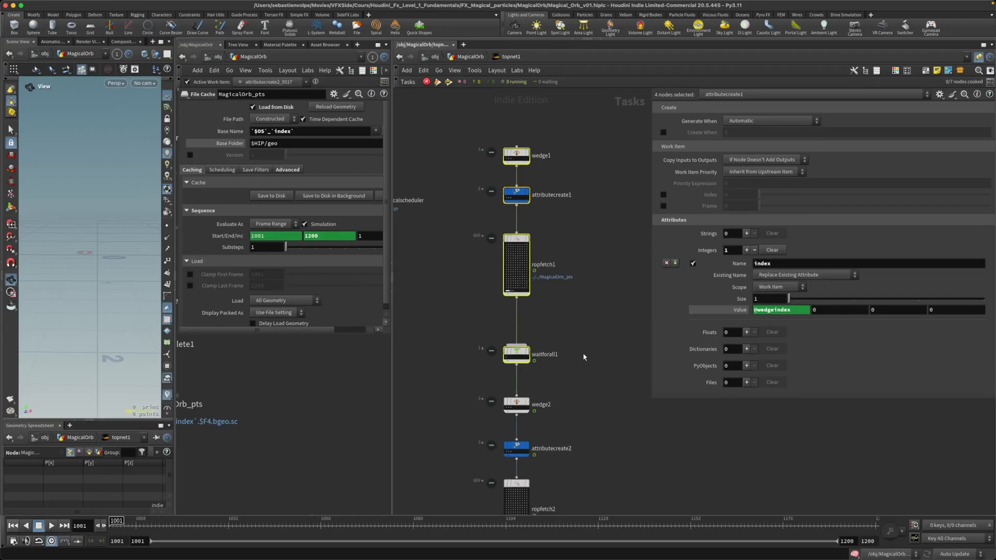
# Step: Review wedge1's settings and show the evaluated value of attributecreate1's index attribute
pyautogui.scroll(3, 520, 183)
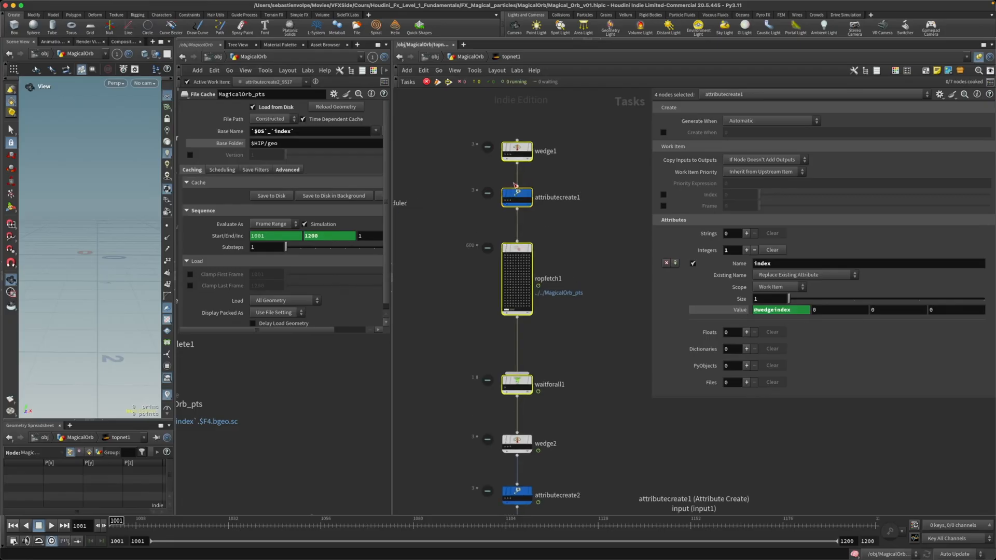
pyautogui.click(516, 140)
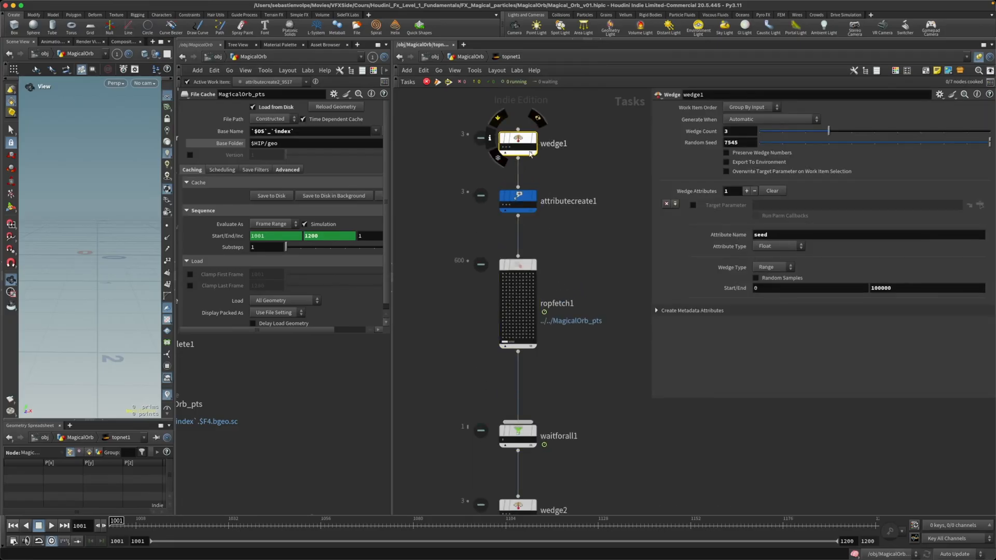
pyautogui.click(519, 195)
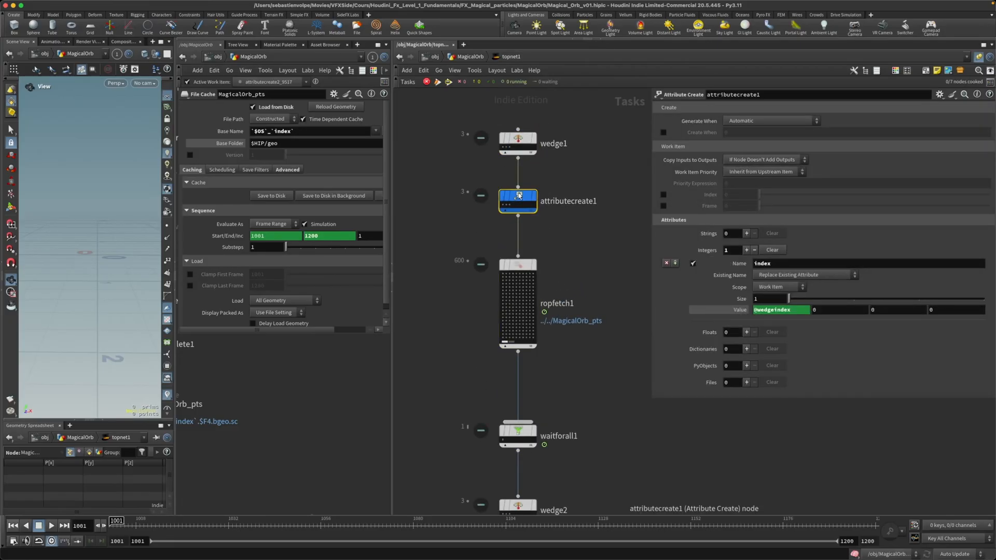
pyautogui.click(746, 309)
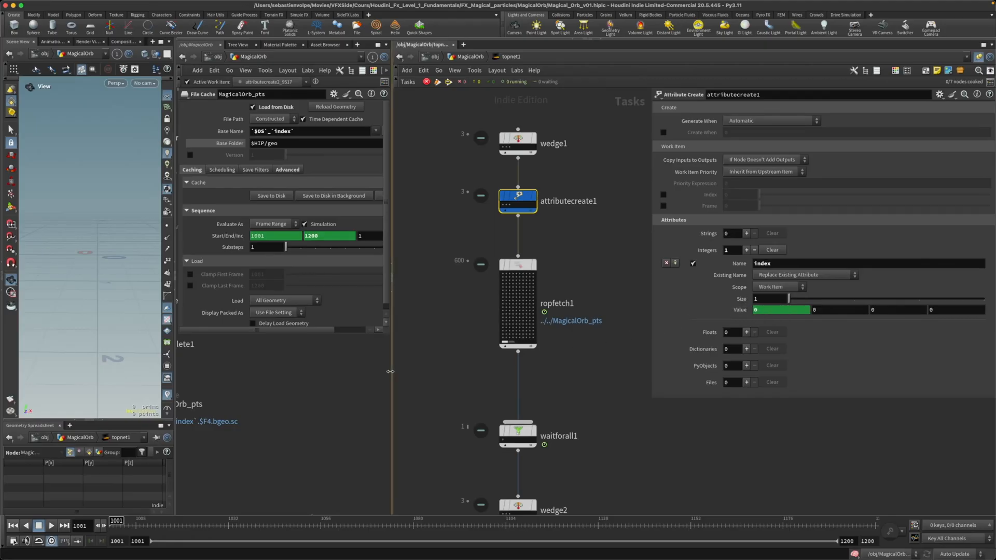
# Step: Widen the MagicalOrb network pane to examine how MagicalOrb_pts uses the index attribute in its base name, then narrow the pane again
pyautogui.moveTo(392, 371); pyautogui.dragTo(583, 367)
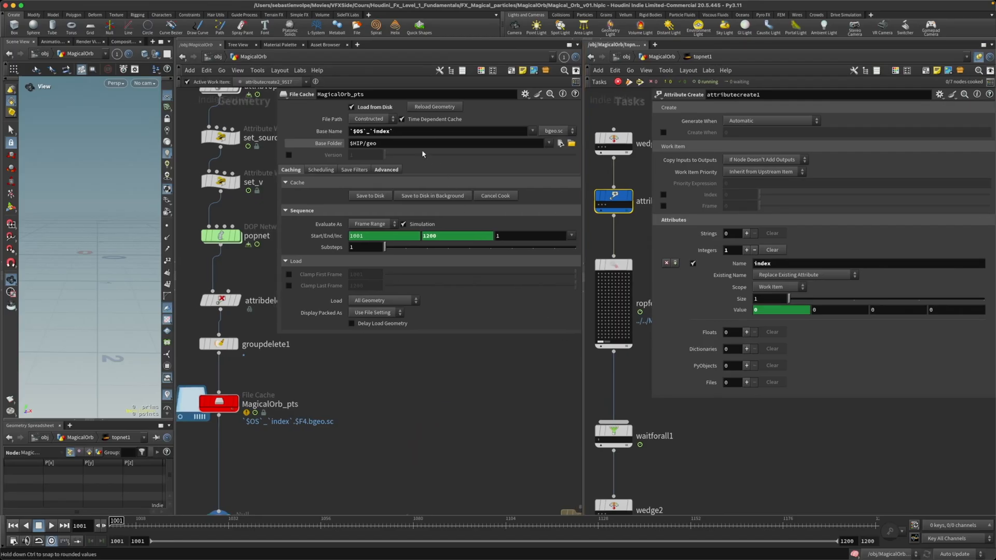
pyautogui.click(406, 131)
pyautogui.moveTo(406, 131); pyautogui.dragTo(333, 126)
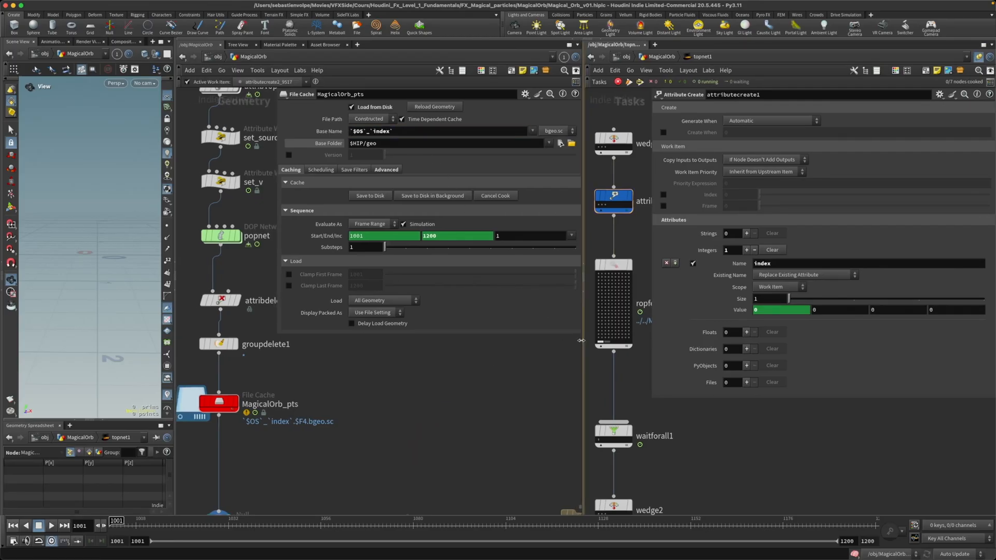
pyautogui.moveTo(582, 339); pyautogui.dragTo(456, 334)
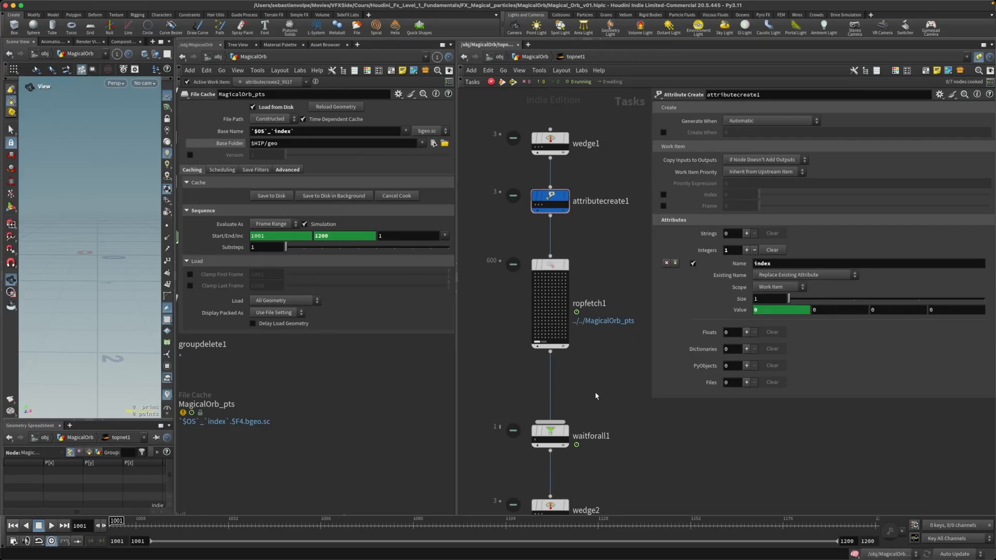
# Step: Maximize the MagicalOrb network pane and switch it to the stage network
pyautogui.scroll(-4, 595, 396)
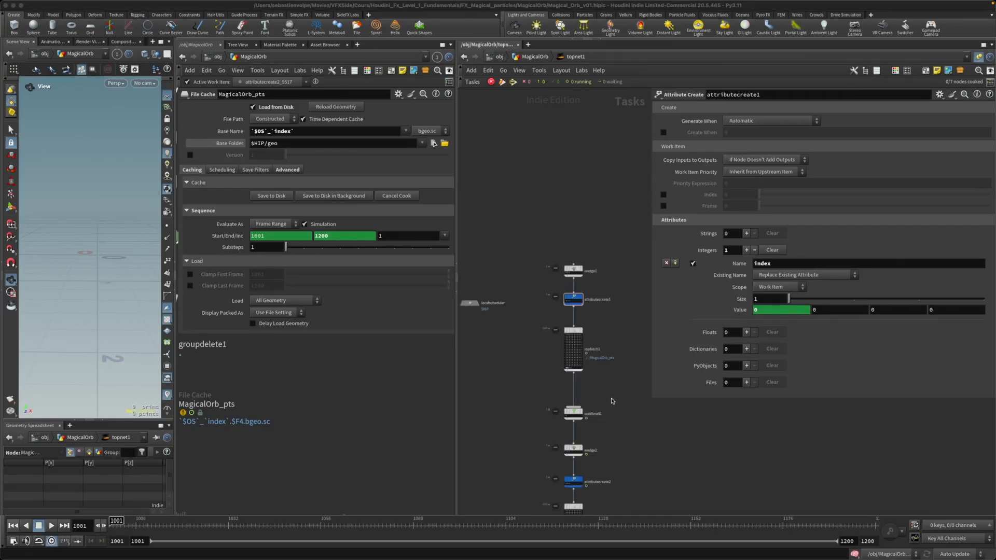
pyautogui.click(458, 293)
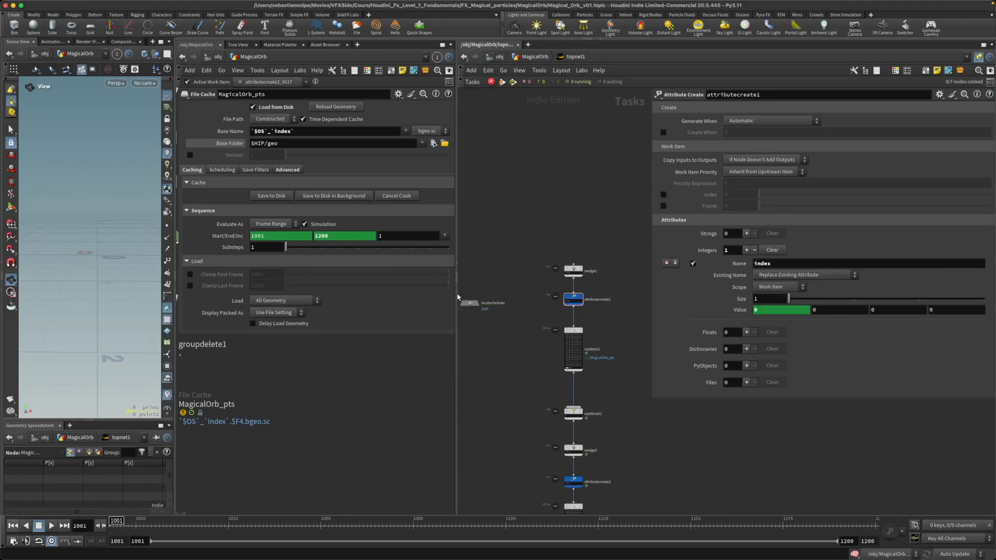
pyautogui.click(212, 56)
pyautogui.click(211, 57)
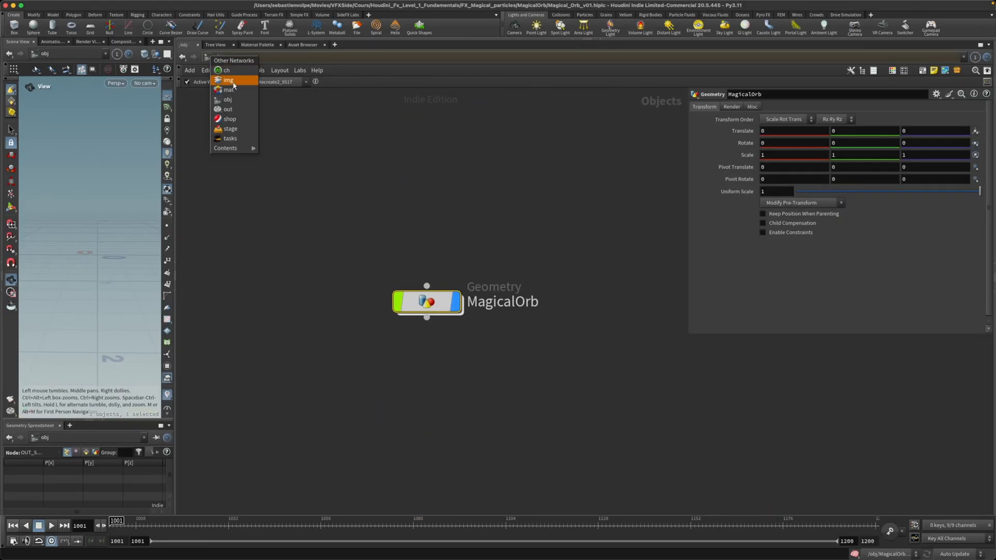
pyautogui.click(234, 129)
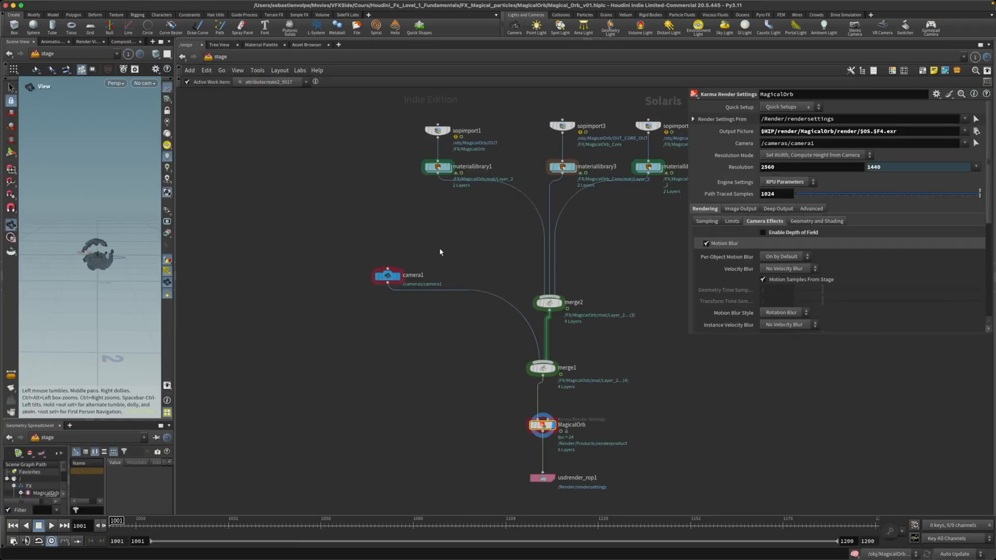
# Step: Examine each SOP import and material library pair, from sopimport1 through the sopimport5 branch with merge3
pyautogui.moveTo(405, 287); pyautogui.dragTo(377, 316, button='middle')
pyautogui.moveTo(350, 249); pyautogui.dragTo(407, 171)
pyautogui.moveTo(450, 181); pyautogui.dragTo(406, 221, button='middle')
pyautogui.scroll(3, 405, 228)
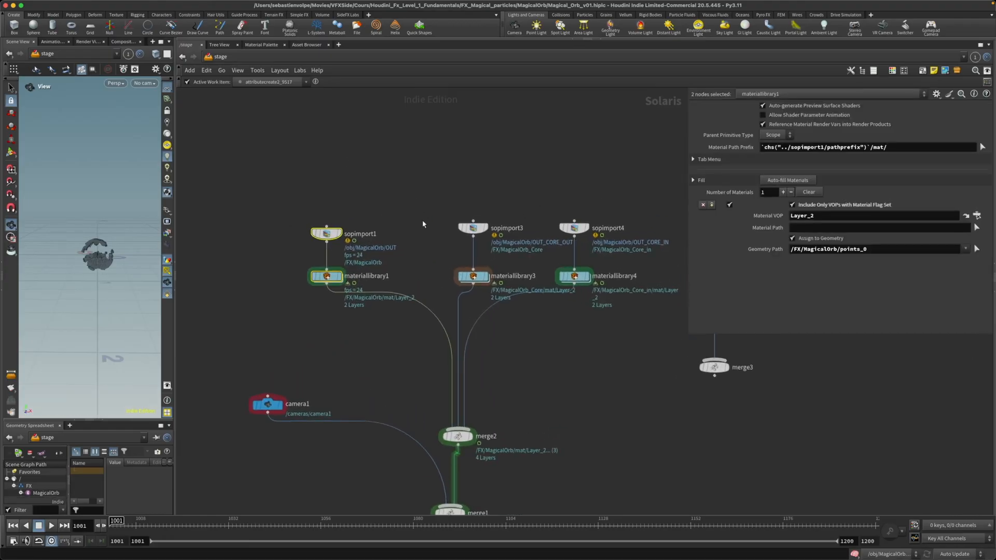
pyautogui.moveTo(418, 223); pyautogui.dragTo(383, 225, button='middle')
pyautogui.scroll(1, 386, 226)
pyautogui.moveTo(384, 192); pyautogui.dragTo(473, 290)
pyautogui.moveTo(525, 209); pyautogui.dragTo(450, 203, button='middle')
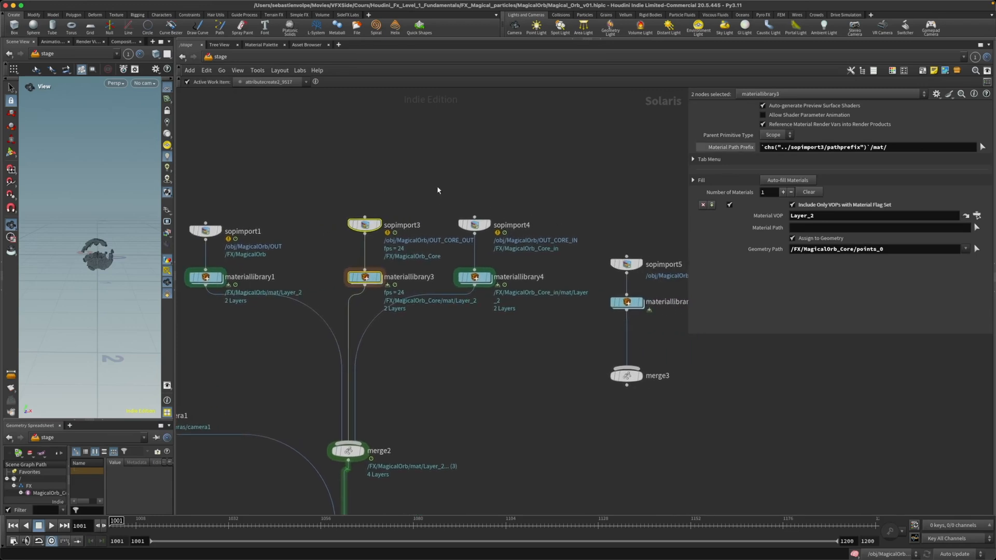
pyautogui.moveTo(437, 186); pyautogui.dragTo(540, 344)
pyautogui.moveTo(540, 344); pyautogui.dragTo(436, 325, button='middle')
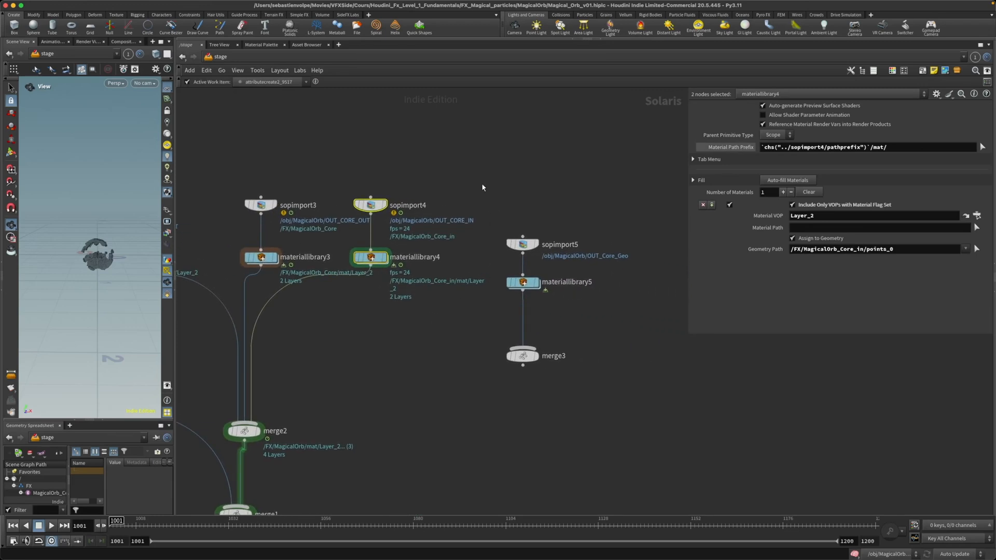
pyautogui.moveTo(481, 184); pyautogui.dragTo(578, 384)
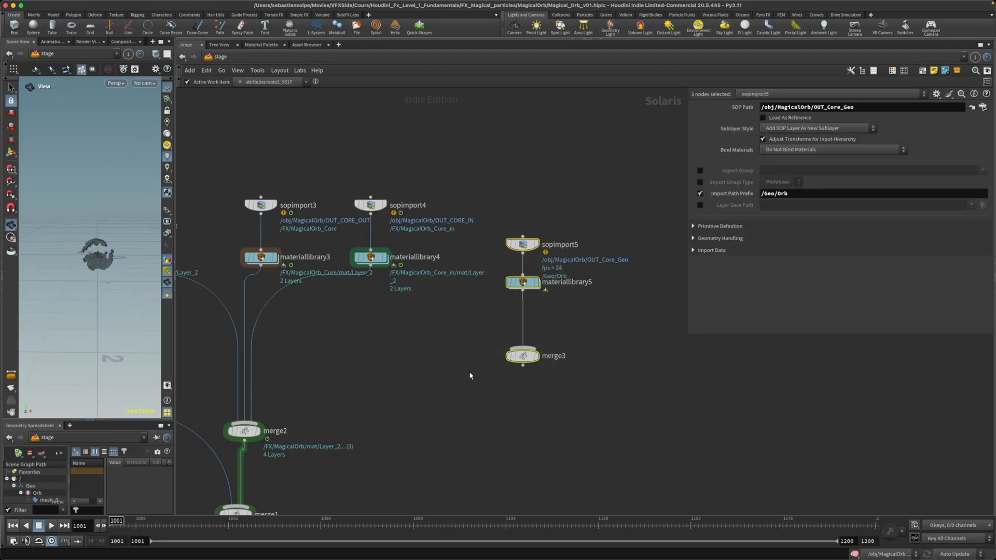
# Step: Review the three import branches feeding merge2, selecting the sopimport1, sopimport3 and sopimport4 pairs in turn
pyautogui.moveTo(427, 336); pyautogui.dragTo(629, 370, button='middle')
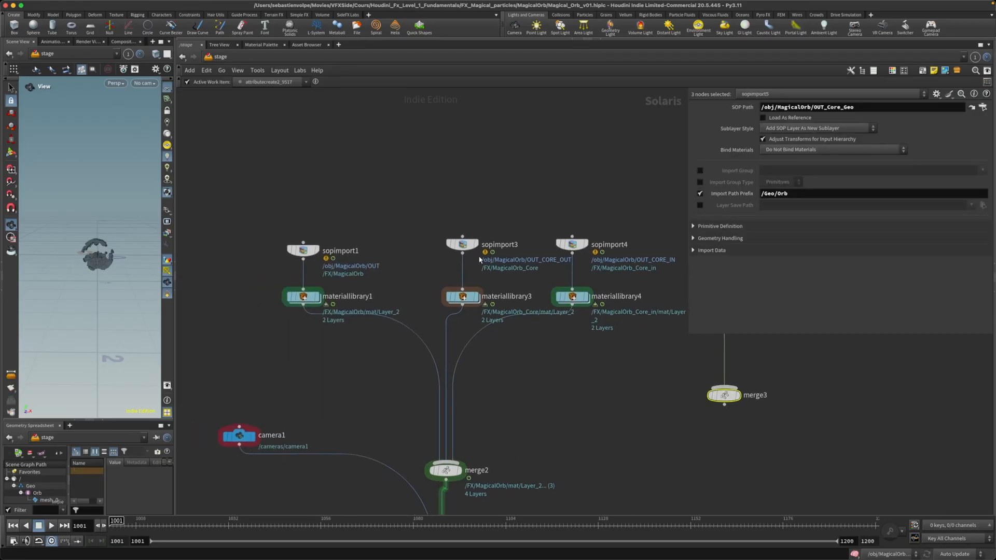
pyautogui.moveTo(267, 202); pyautogui.dragTo(349, 348)
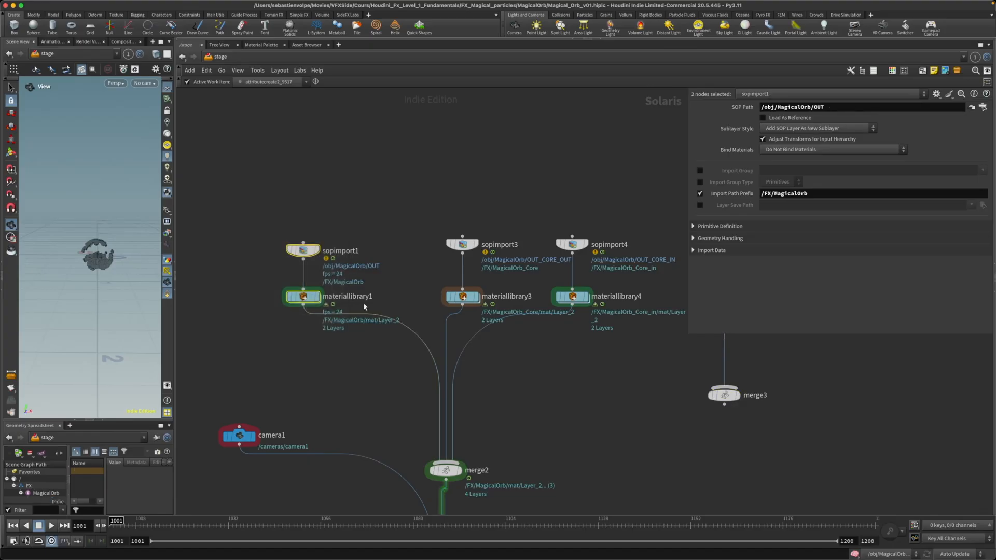
pyautogui.moveTo(408, 191); pyautogui.dragTo(485, 325)
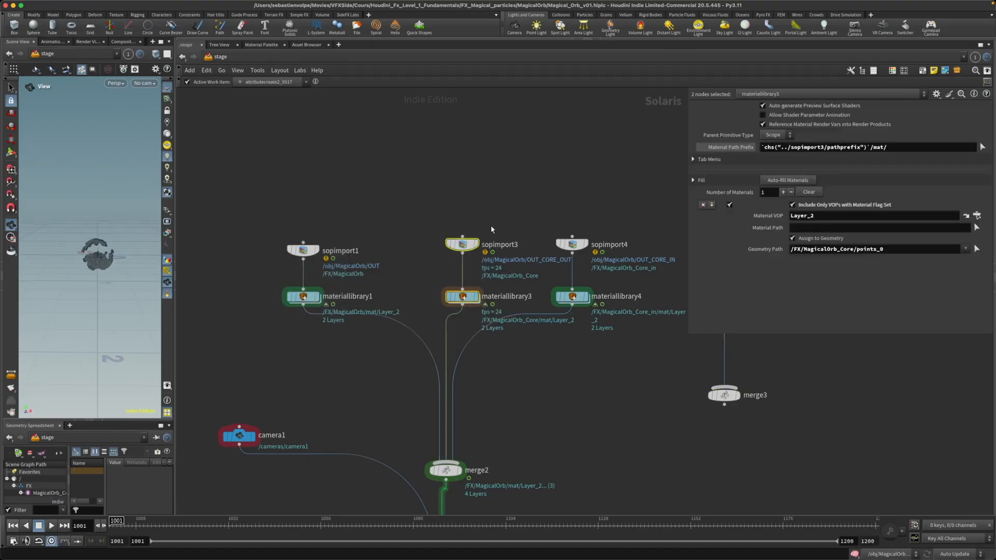
pyautogui.moveTo(536, 184); pyautogui.dragTo(595, 328)
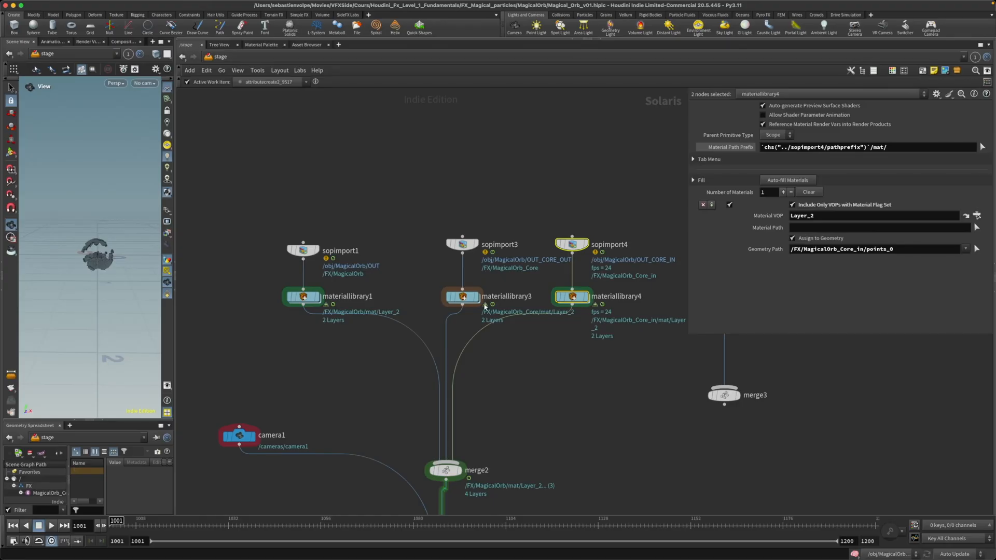
# Step: Open the Layer_2 material inside materiallibrary3 and show the settings of its ramp1 node
pyautogui.moveTo(465, 300)
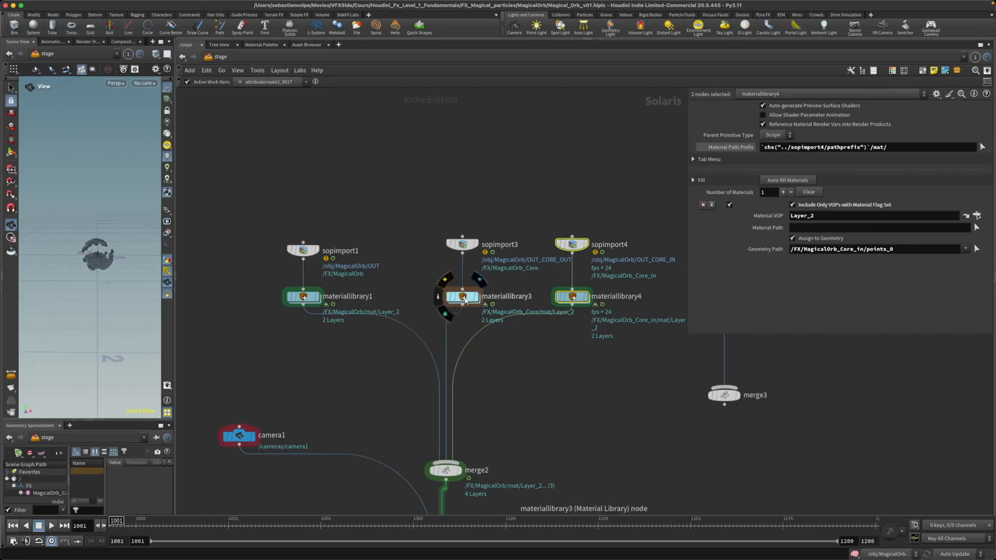
pyautogui.doubleClick(466, 300)
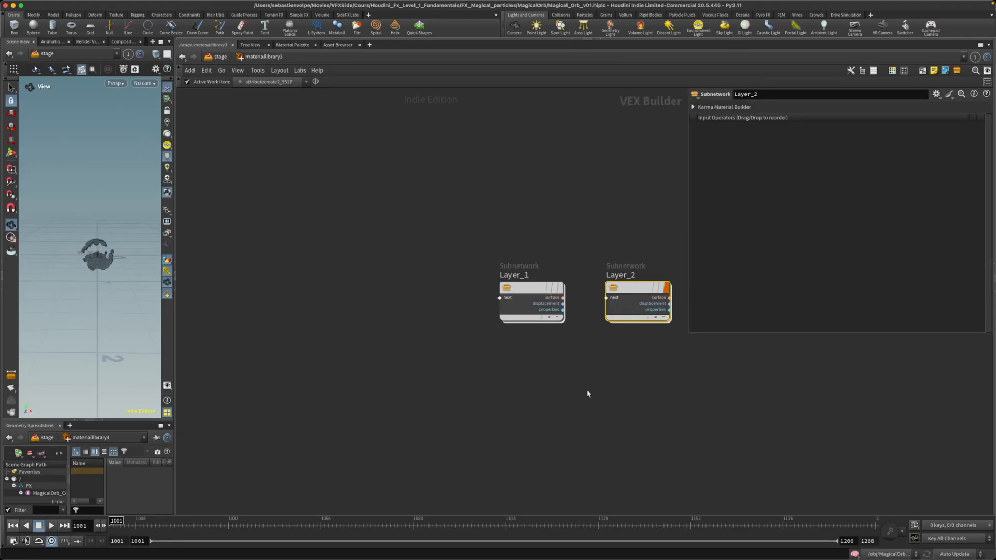
pyautogui.doubleClick(485, 303)
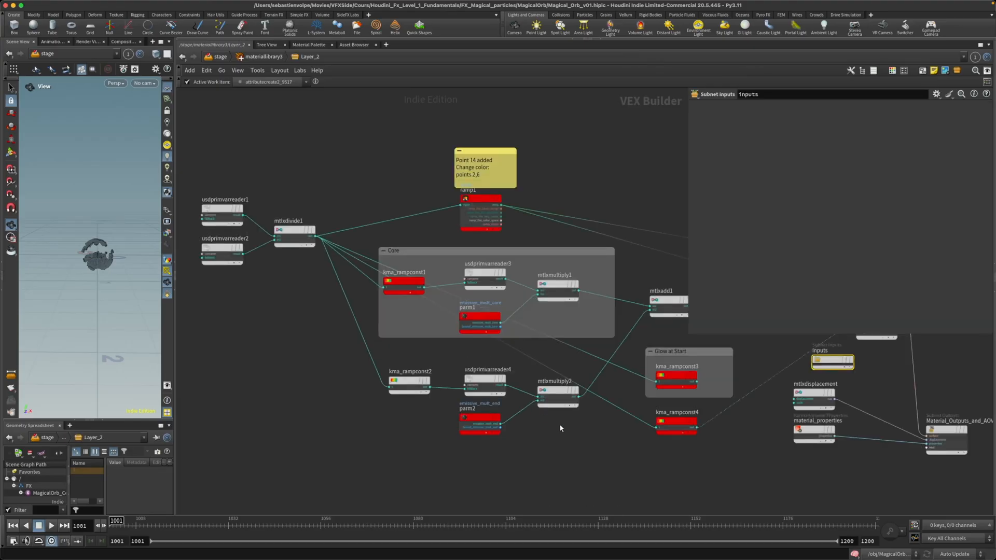
pyautogui.moveTo(613, 446); pyautogui.dragTo(552, 450, button='middle')
pyautogui.scroll(-2, 552, 449)
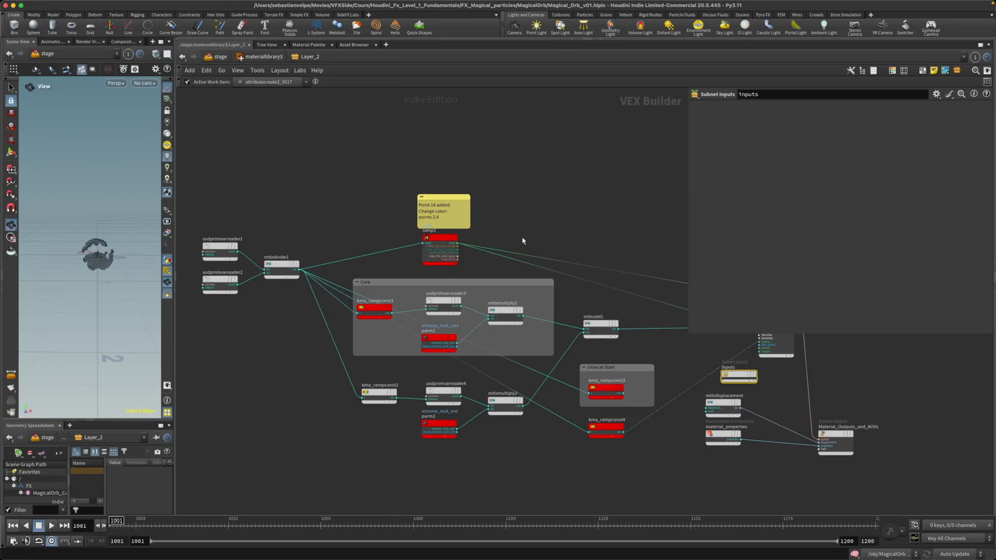
pyautogui.click(440, 241)
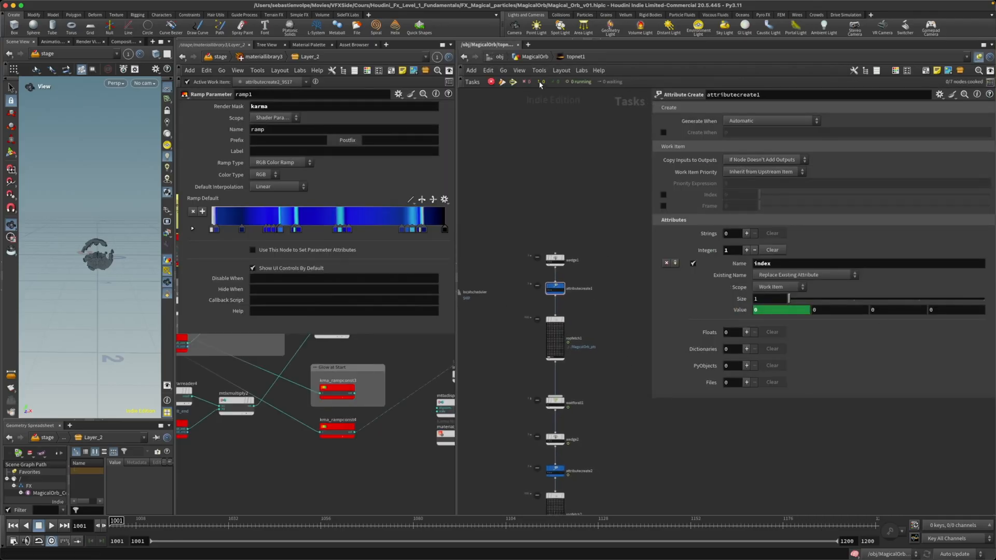
# Step: In the second network pane, go up to the MagicalOrb geometry and select the set_look wrangle below the file merge
pyautogui.press('u')
pyautogui.scroll(-5, 718, 431)
pyautogui.moveTo(742, 431); pyautogui.dragTo(631, 423, button='middle')
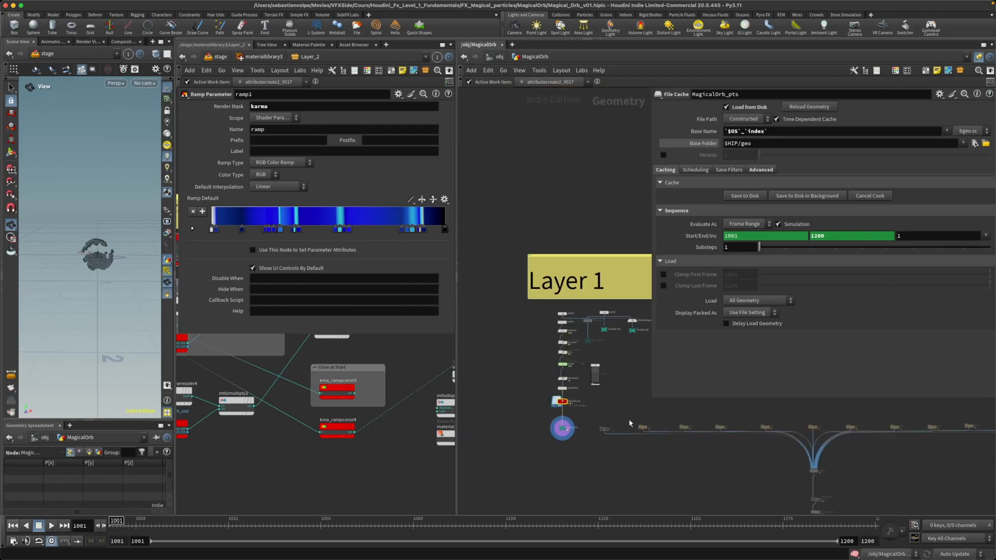
pyautogui.moveTo(730, 459); pyautogui.dragTo(563, 386, button='middle')
pyautogui.scroll(4, 674, 452)
pyautogui.scroll(2, 674, 451)
pyautogui.moveTo(647, 428); pyautogui.dragTo(564, 487, button='middle')
pyautogui.scroll(4, 565, 486)
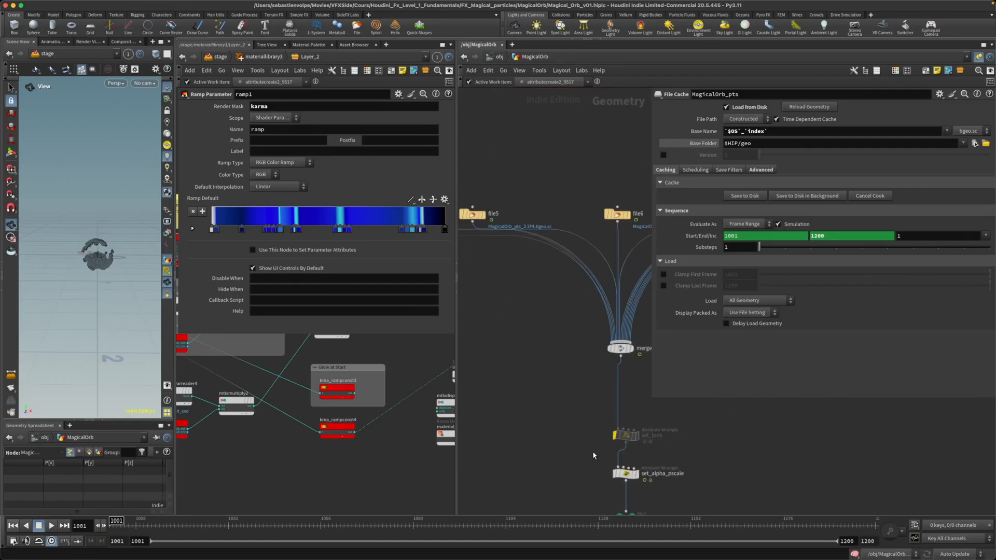
pyautogui.moveTo(572, 413); pyautogui.dragTo(667, 450)
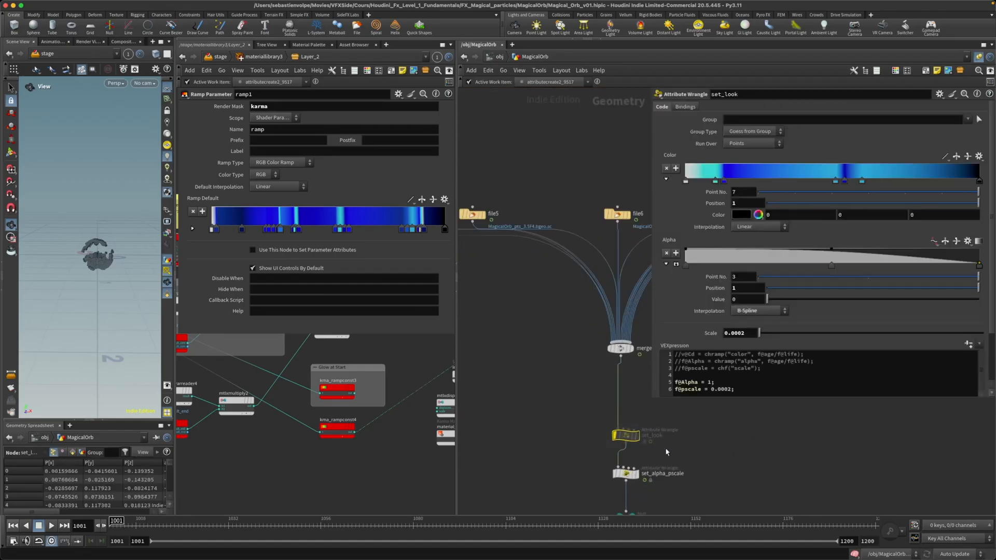
# Step: Examine the copy and paste options of set_look's Color ramp and ramp1's Ramp Default
pyautogui.rightClick(671, 157)
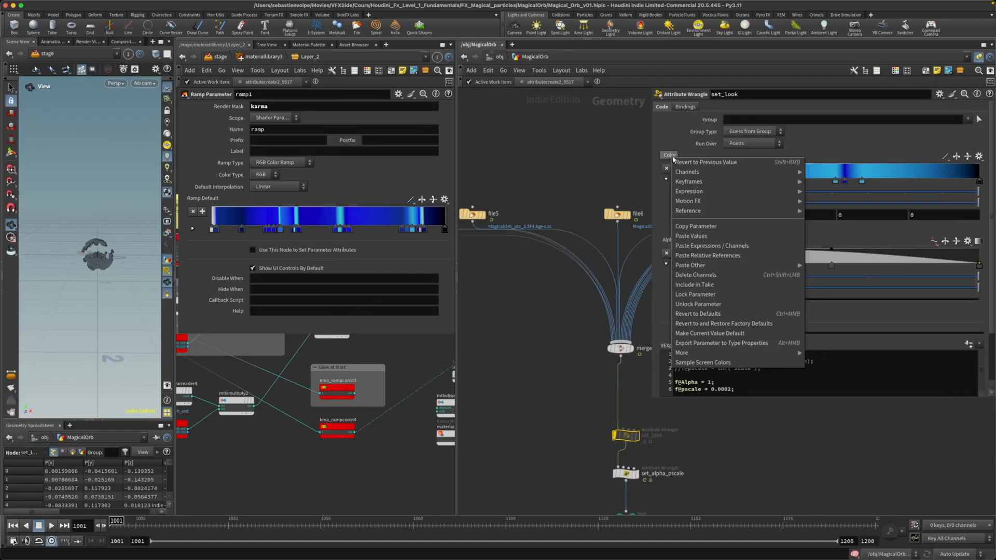
pyautogui.press('Escape')
pyautogui.rightClick(210, 200)
pyautogui.press('Escape')
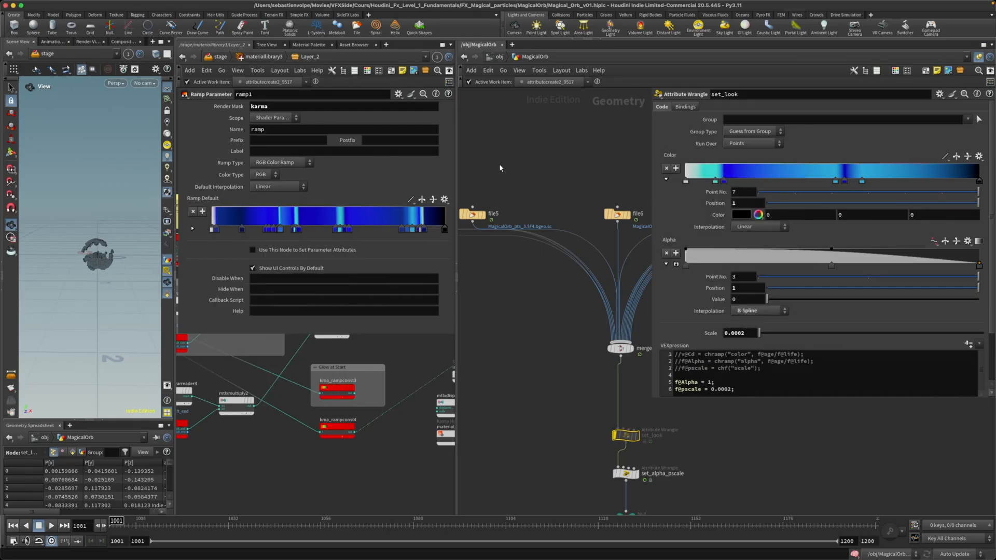
# Step: Maximize the material network pane, leave the Layer_2 material and return to the MagicalOrb geometry network
pyautogui.hotkey('ctrl', 'b')
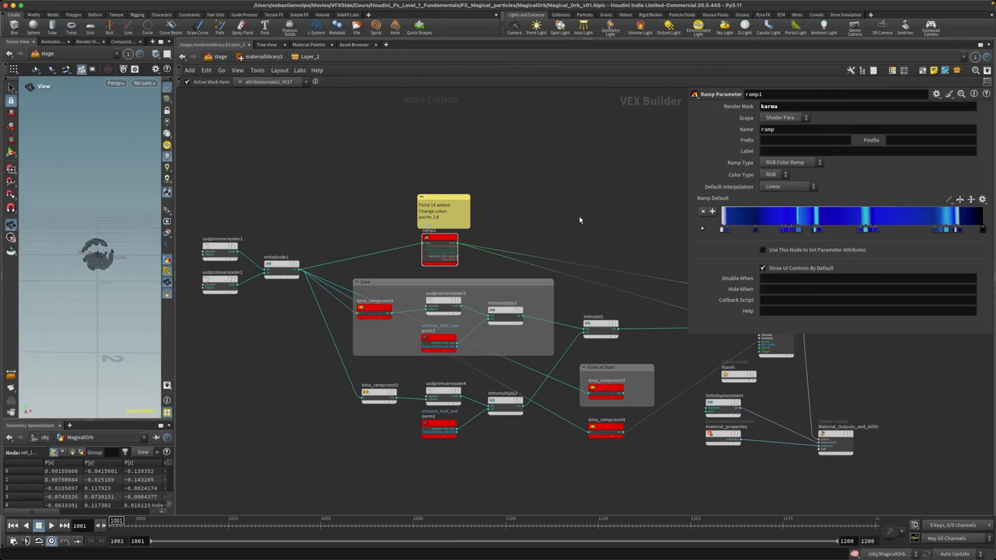
pyautogui.click(263, 58)
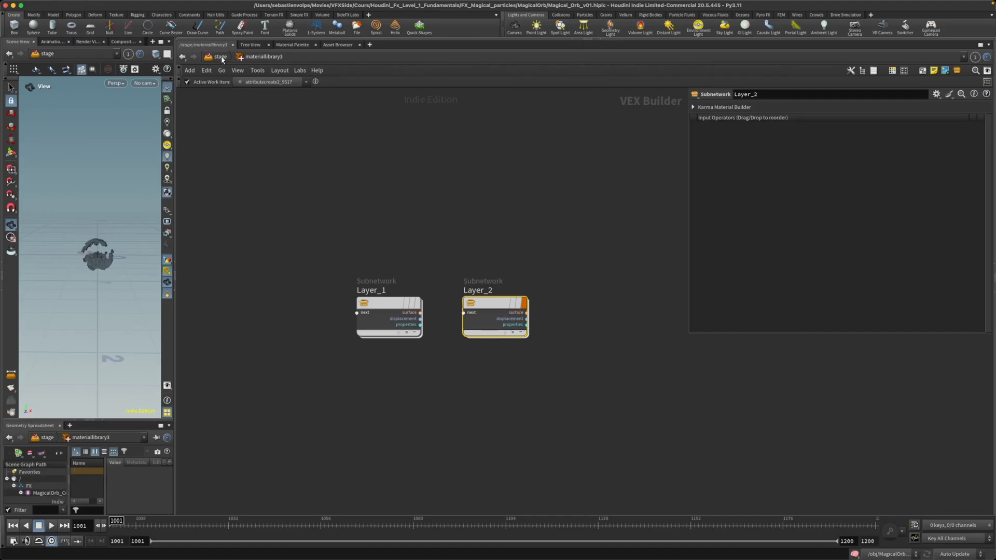
pyautogui.click(220, 57)
pyautogui.click(225, 59)
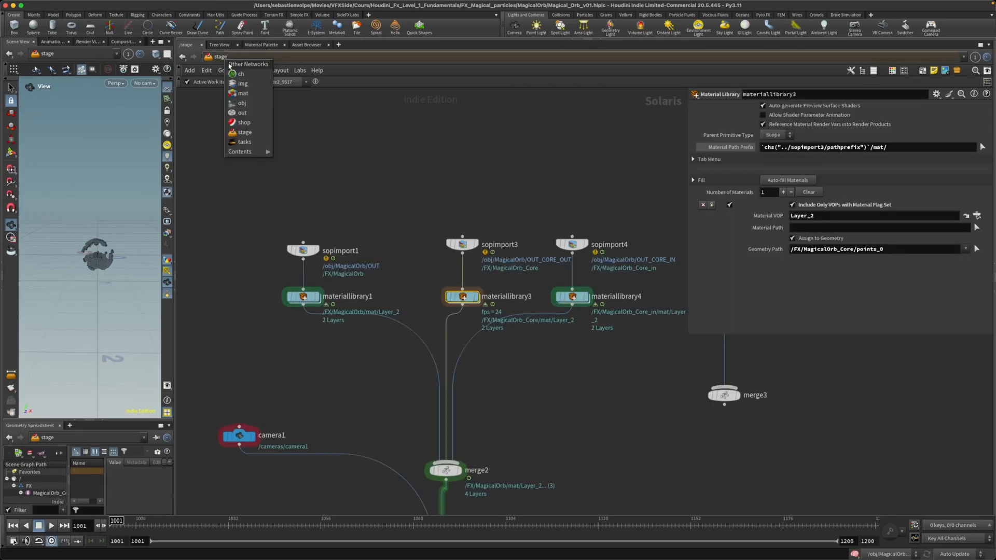
pyautogui.click(242, 103)
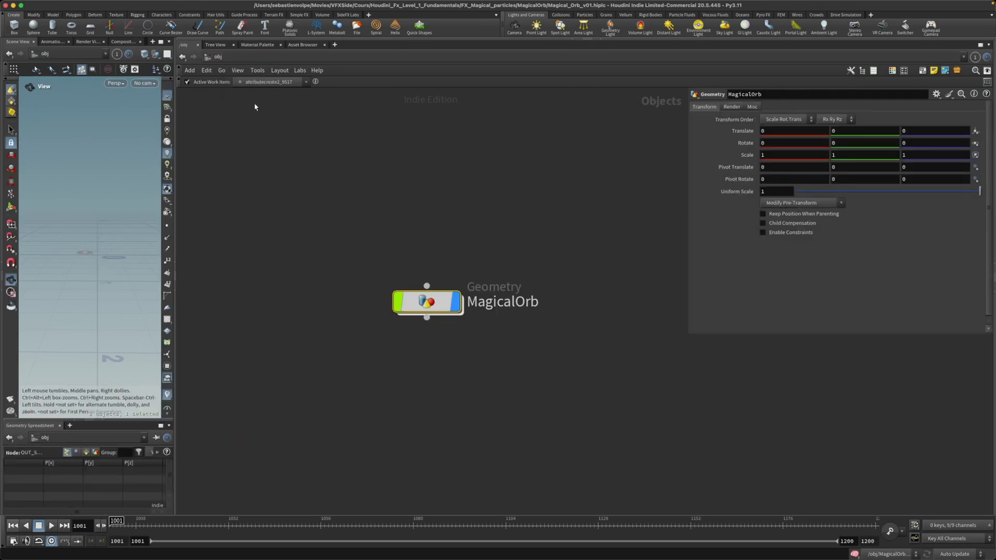
pyautogui.doubleClick(422, 307)
# Step: Open popnet and examine the constant birth rate of source_first_input against the value in the sticky note
pyautogui.moveTo(338, 352); pyautogui.dragTo(409, 351, button='middle')
pyautogui.scroll(-6, 409, 351)
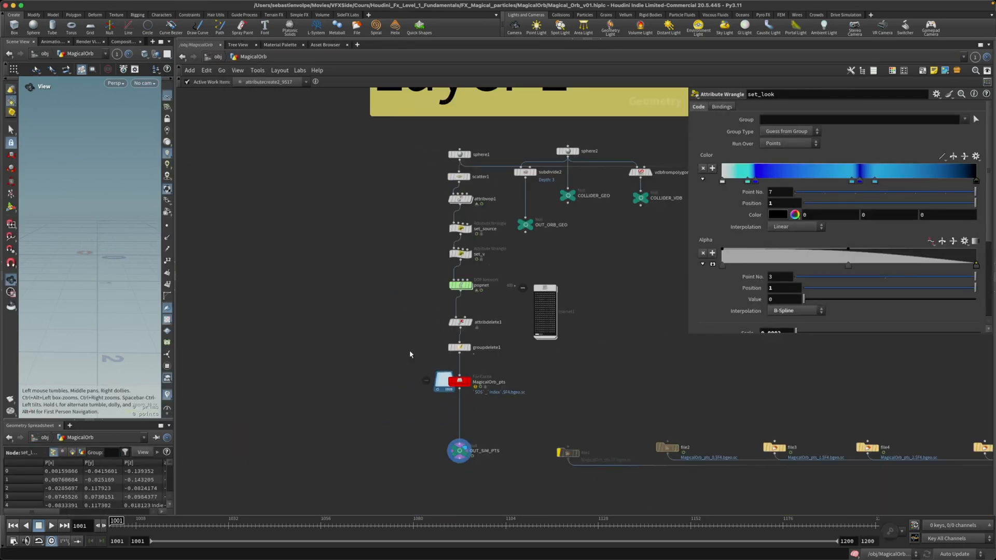
pyautogui.moveTo(388, 305); pyautogui.dragTo(359, 331, button='middle')
pyautogui.scroll(5, 358, 334)
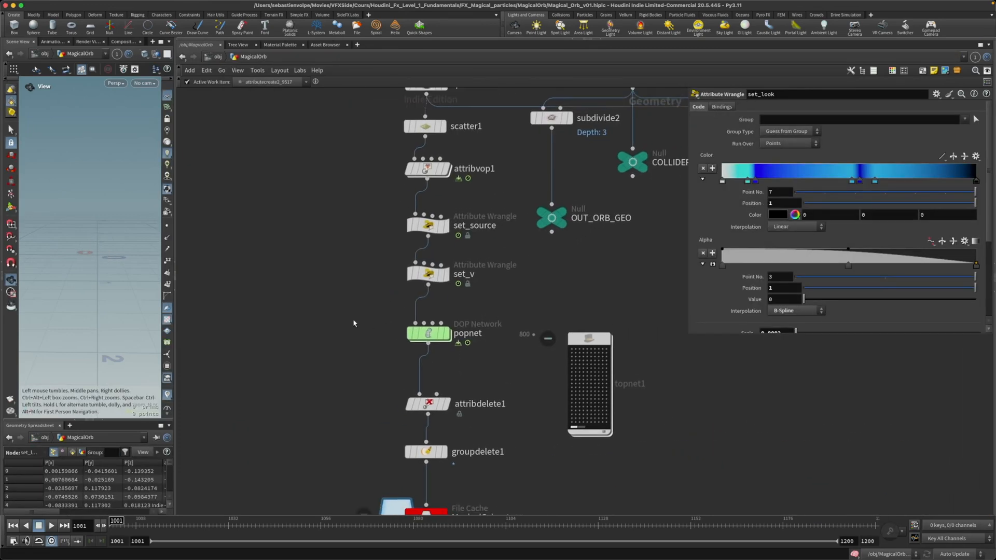
pyautogui.doubleClick(417, 334)
pyautogui.moveTo(501, 244); pyautogui.dragTo(348, 297, button='middle')
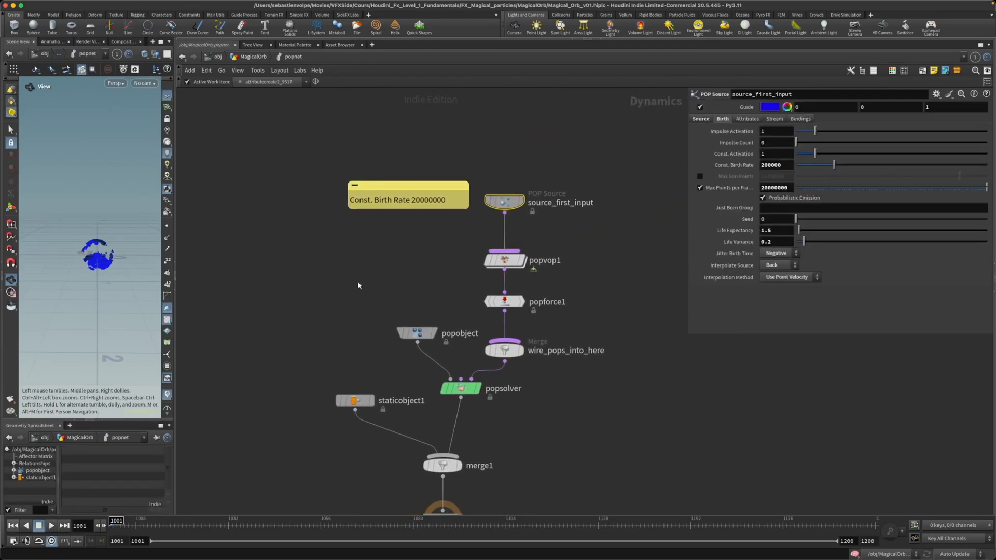
pyautogui.click(358, 284)
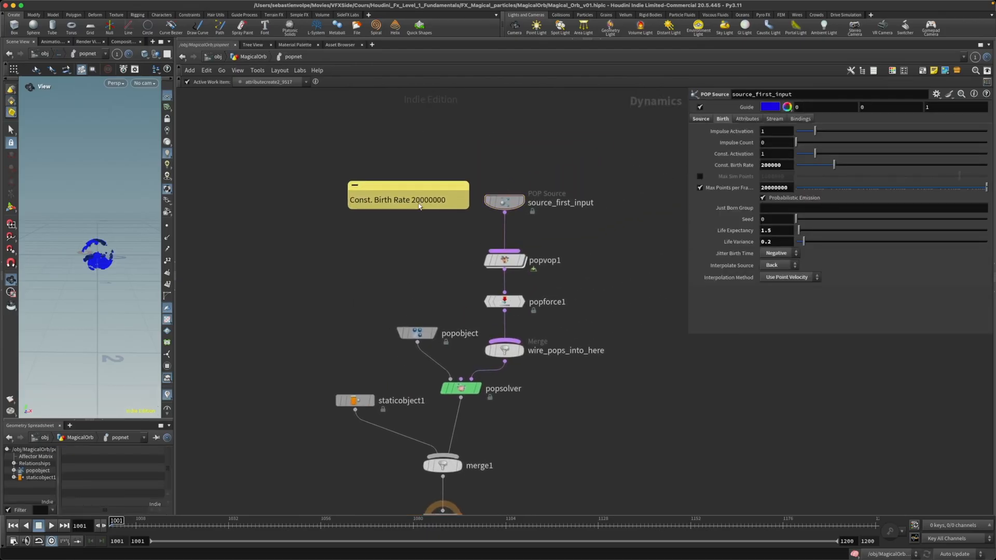
pyautogui.click(504, 201)
pyautogui.click(771, 165)
# Step: Return to the MagicalOrb geometry network and locate the Layer 2 node chain
pyautogui.click(347, 87)
pyautogui.click(253, 57)
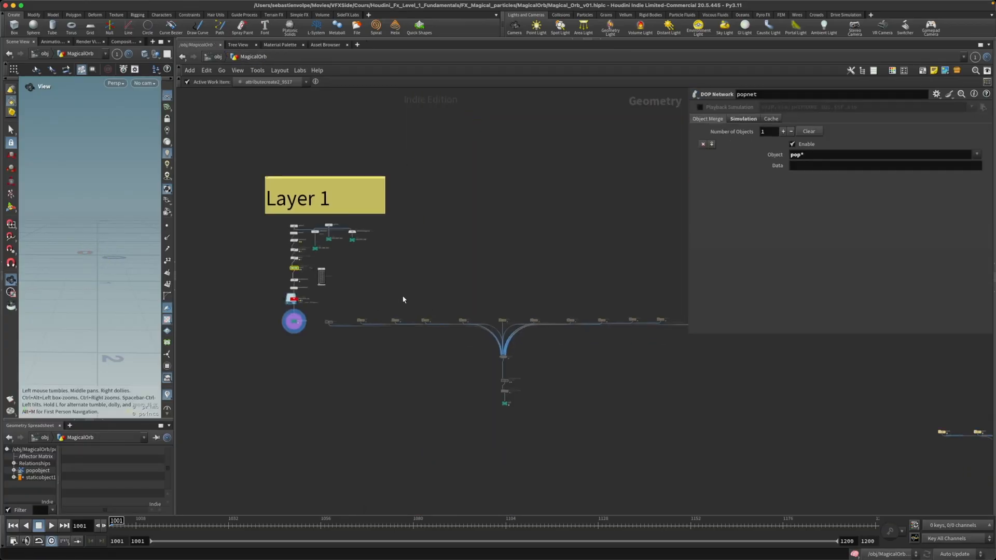
pyautogui.scroll(-6, 584, 365)
pyautogui.moveTo(701, 372); pyautogui.dragTo(450, 337, button='middle')
pyautogui.scroll(8, 482, 336)
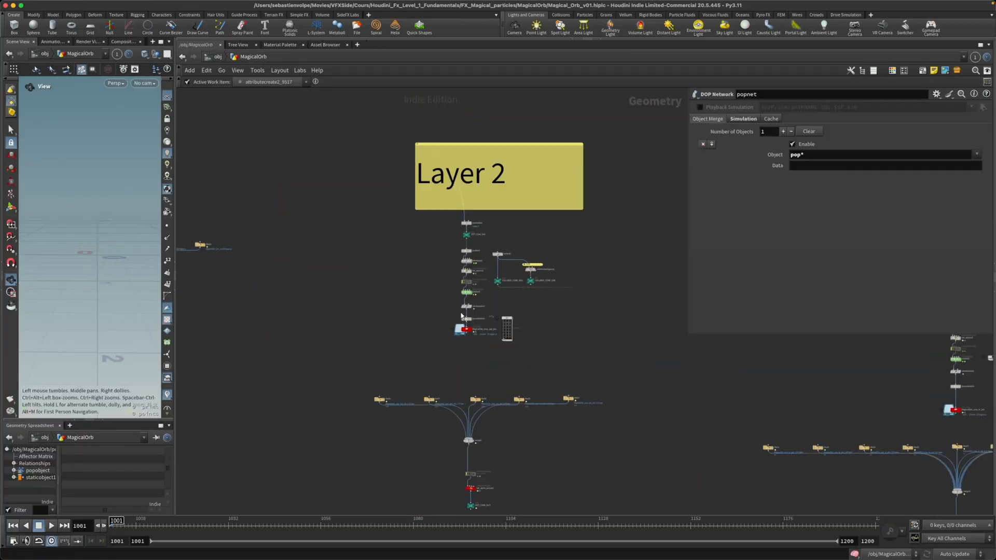
# Step: Open popnet1 in Layer 2, examine the constant birth rate of source_first_input, and return to the MagicalOrb geometry network
pyautogui.scroll(8, 461, 316)
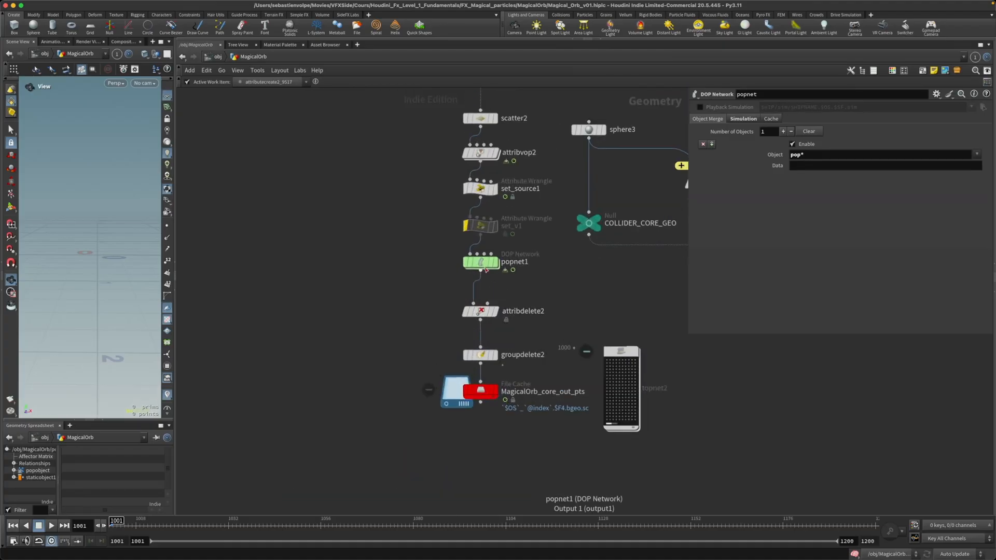
pyautogui.doubleClick(482, 263)
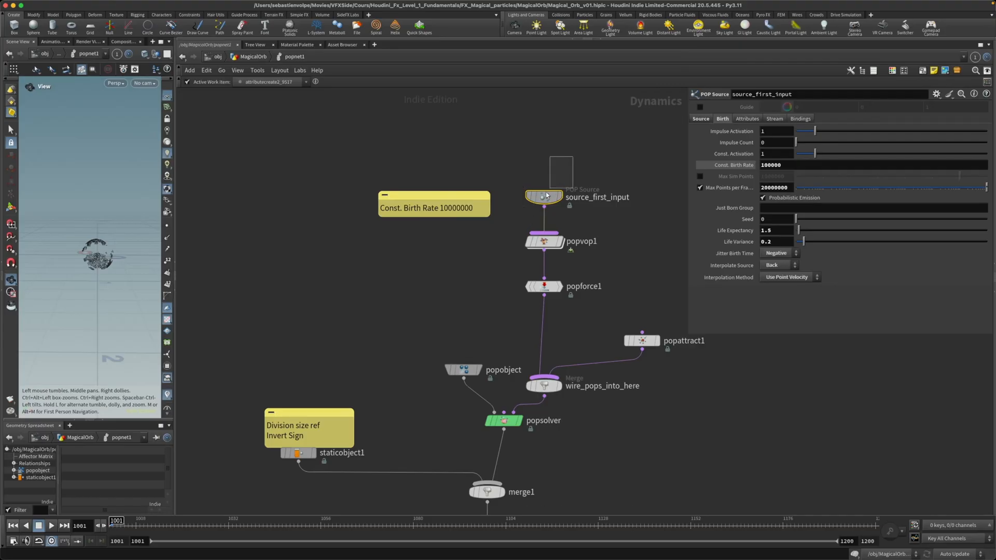
pyautogui.moveTo(764, 165); pyautogui.dragTo(788, 166)
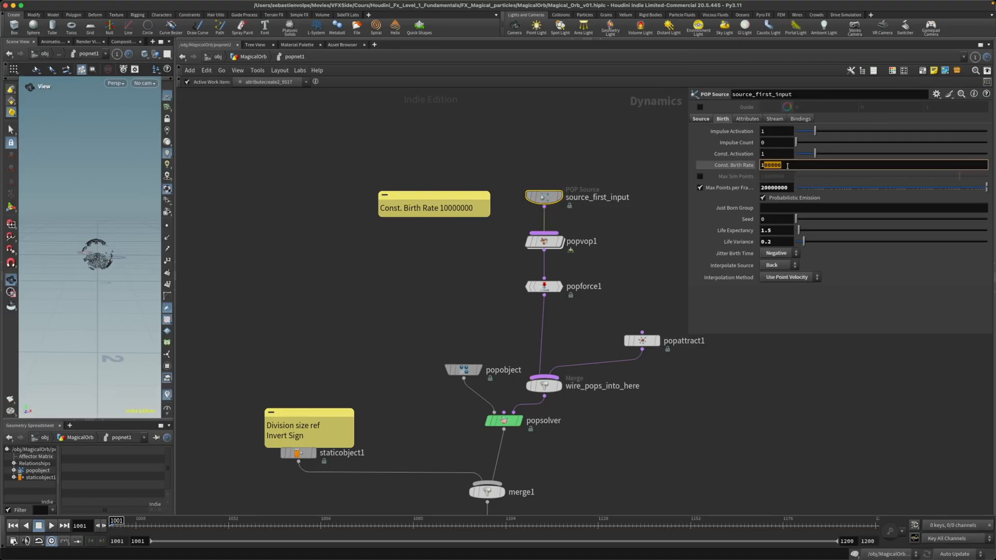
pyautogui.hotkey('shift', 'Right')
pyautogui.hotkey('shift', 'Right')
pyautogui.click(254, 56)
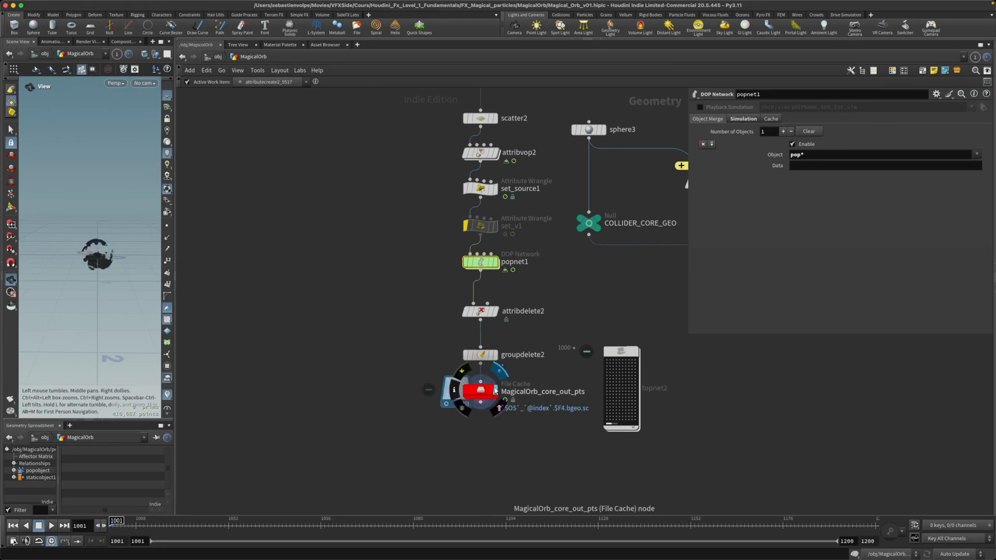
# Step: Locate the Layer 3 node chain and select the ten file nodes feeding its merge
pyautogui.scroll(-10, 668, 418)
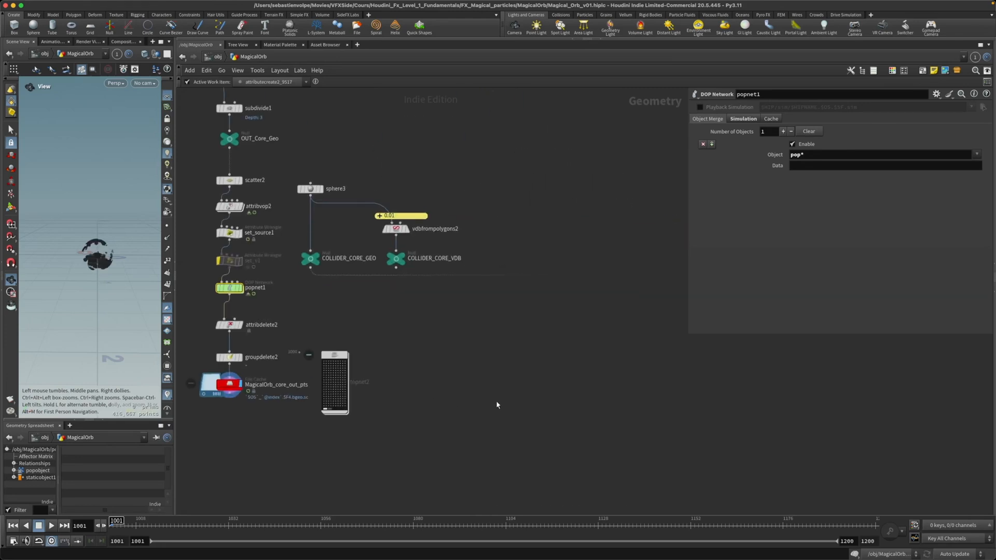
pyautogui.moveTo(635, 416); pyautogui.dragTo(318, 338, button='middle')
pyautogui.scroll(5, 554, 432)
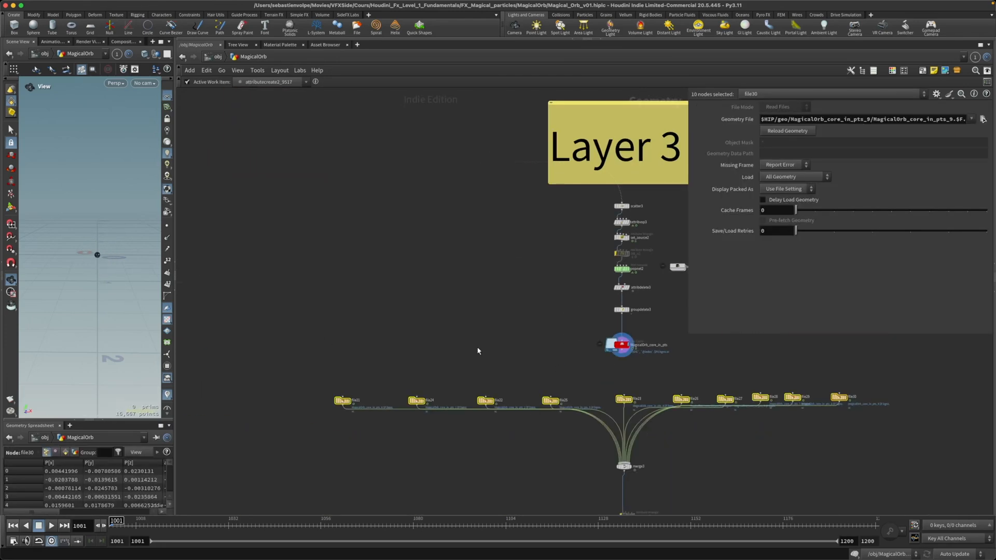